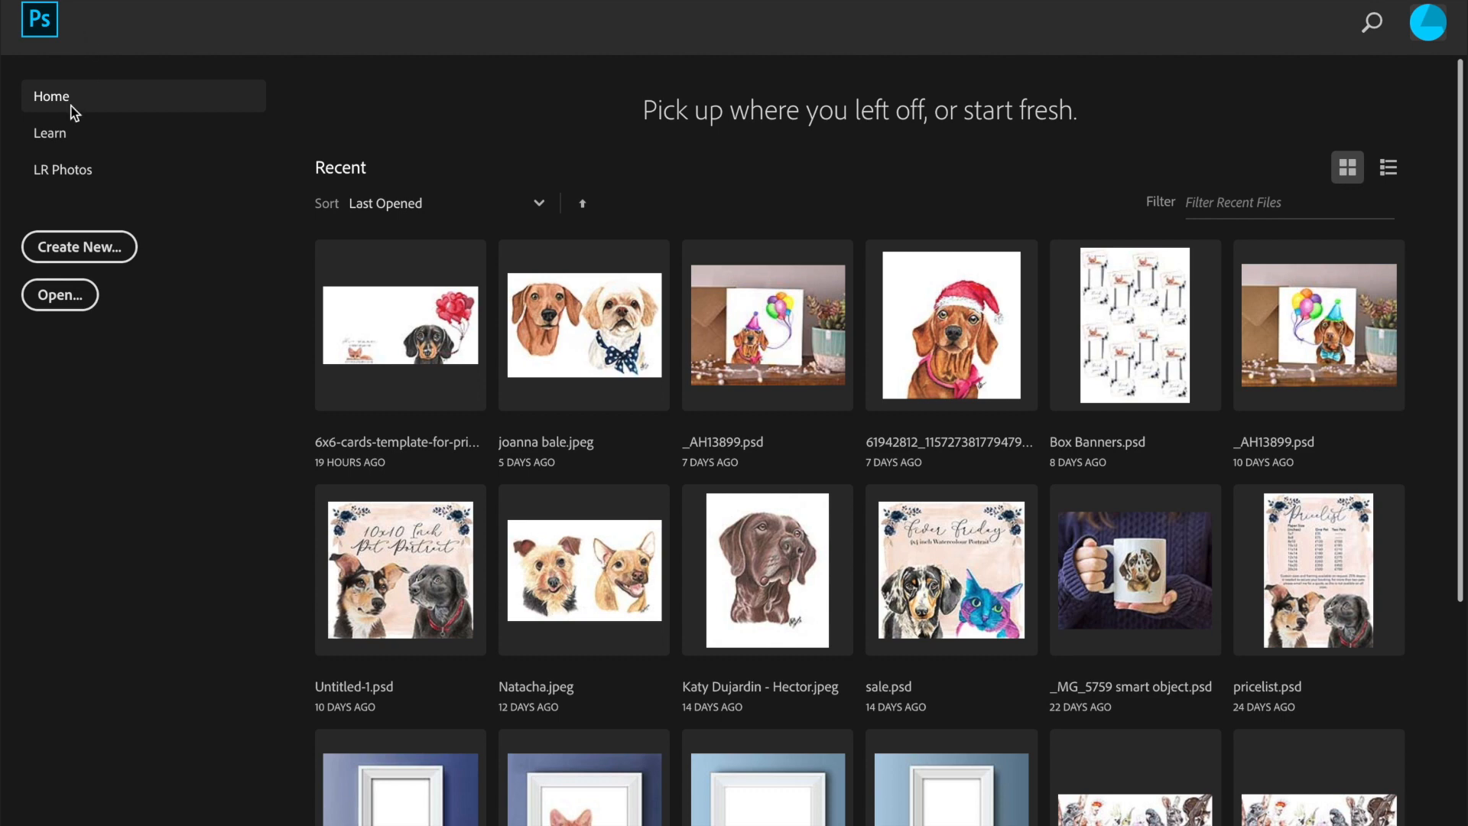
Step: Create a new landscape A4 document, 297 x 210 mm at 300 pixels/inch in RGB Color with a white background
key("super+o")
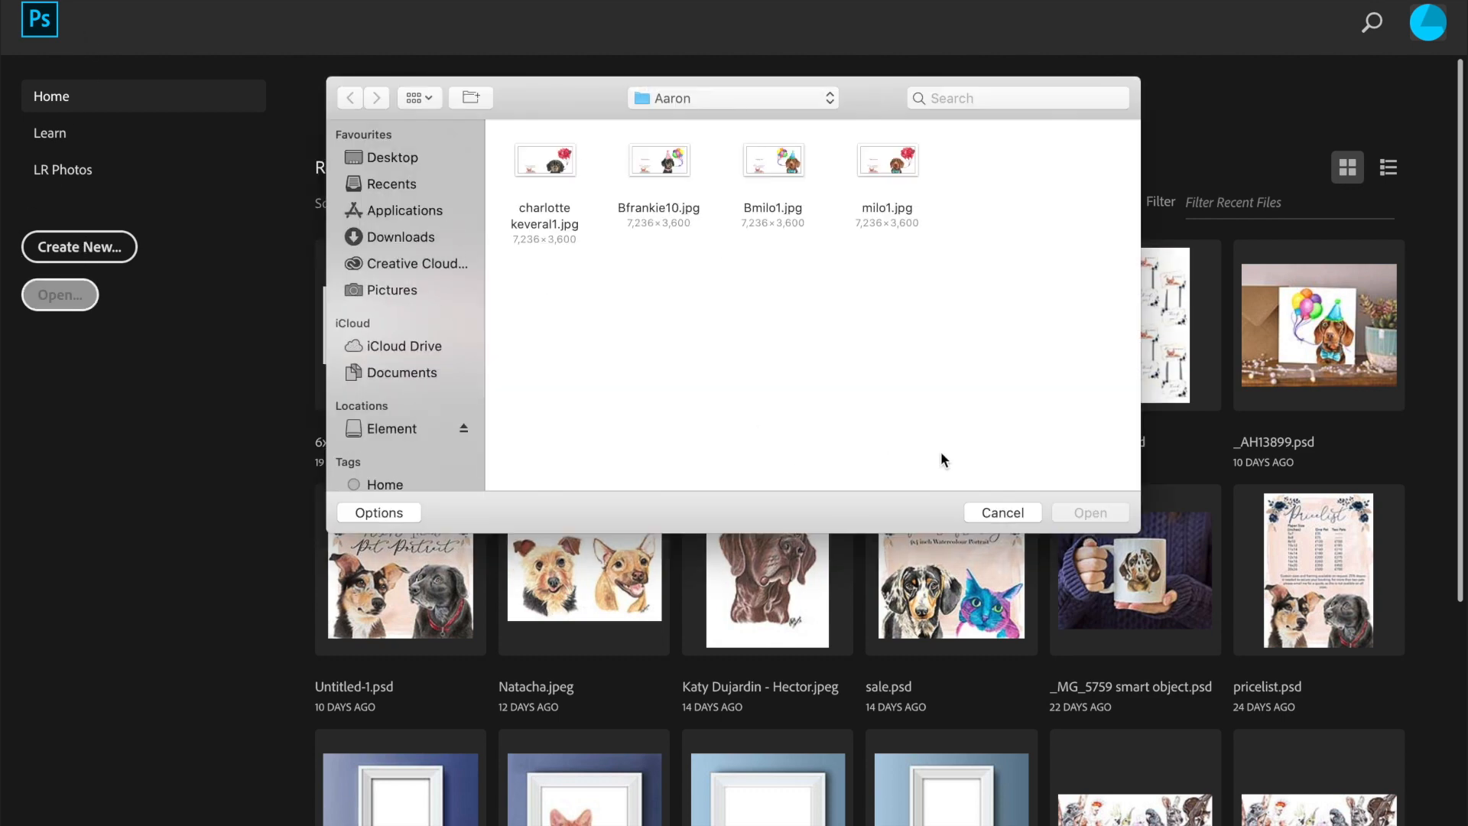
left_click(982, 514)
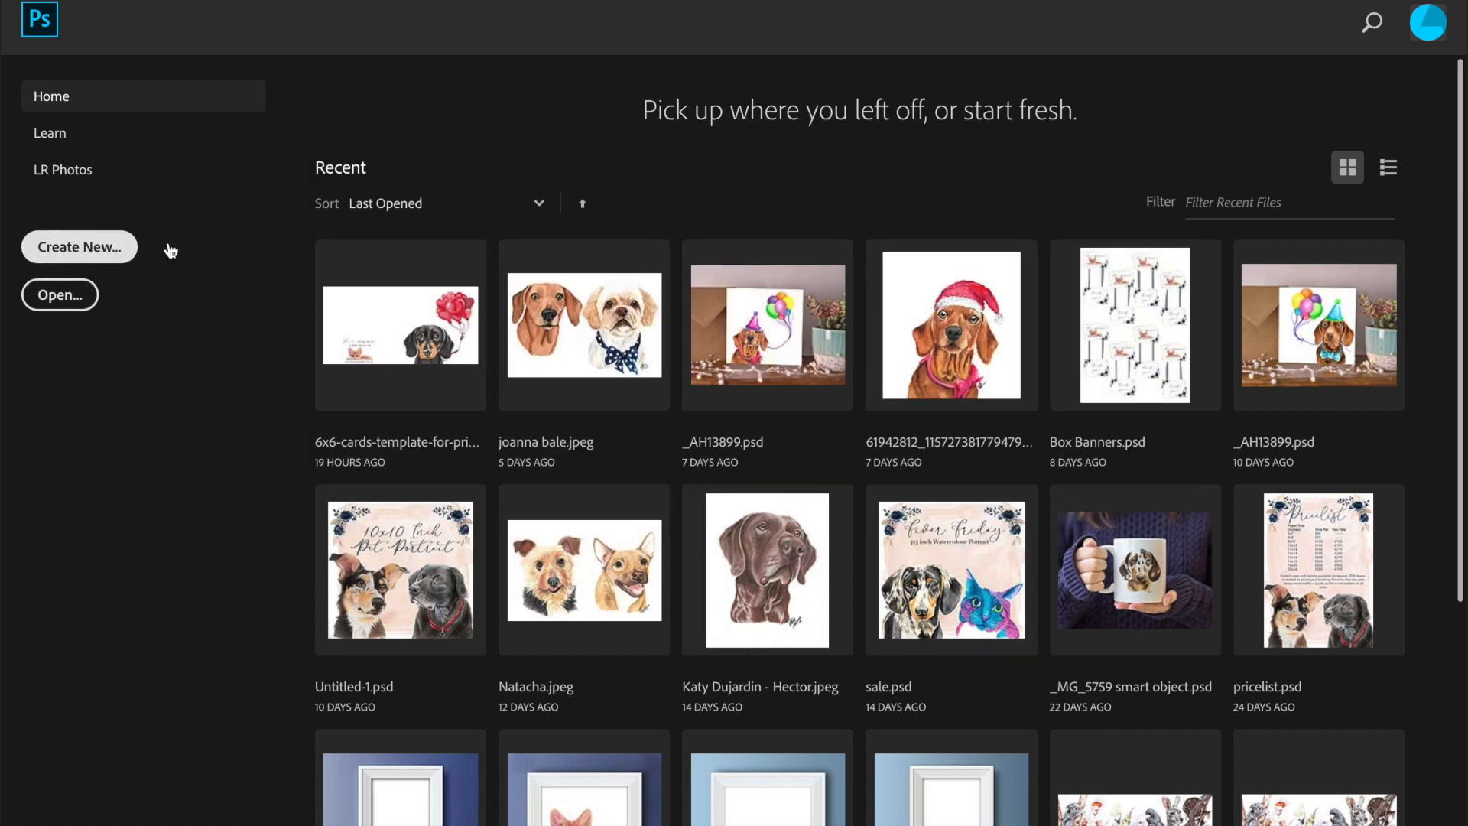
key("super+n")
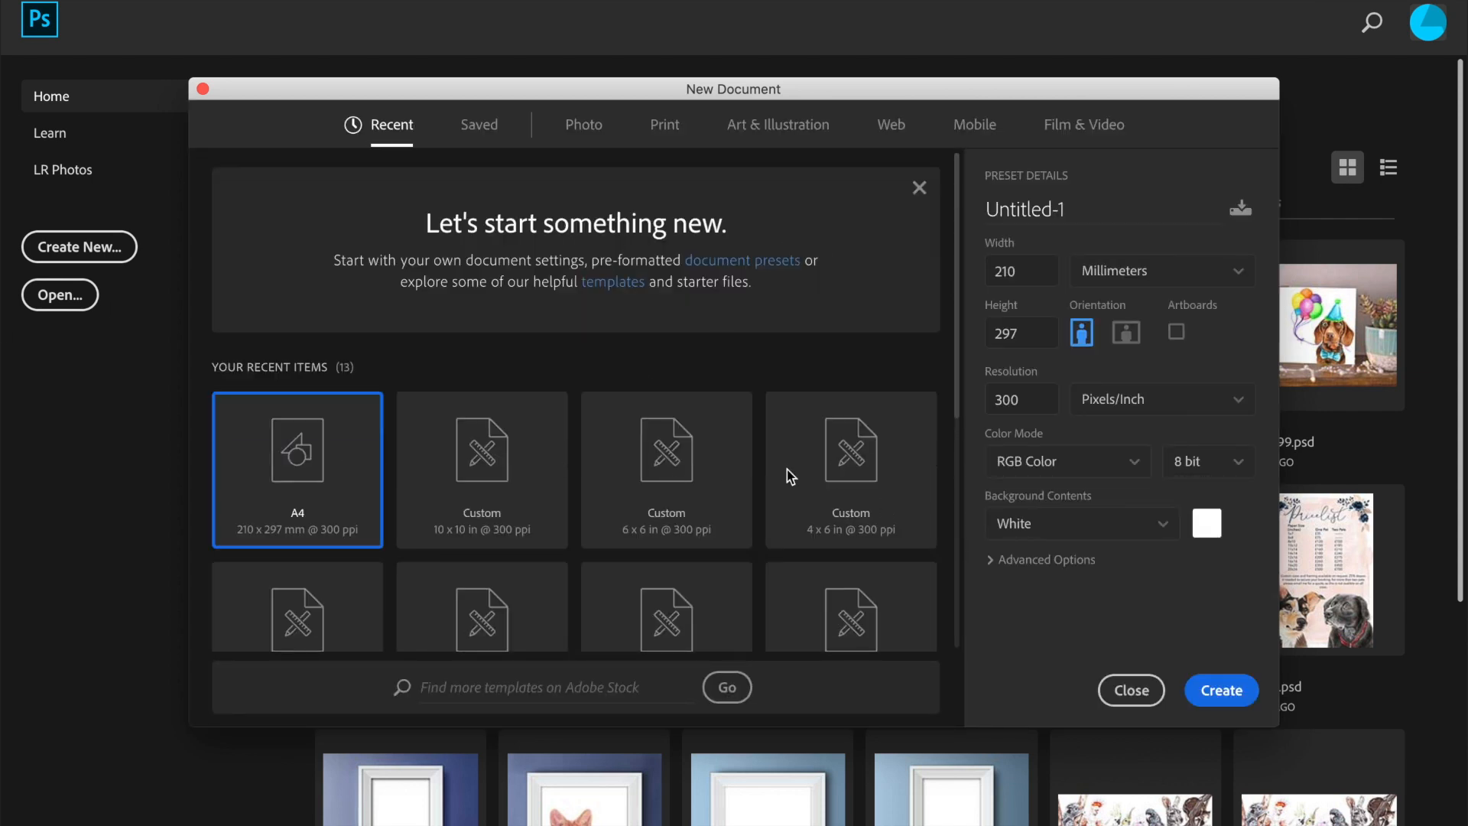
left_click(1123, 337)
left_click(1239, 692)
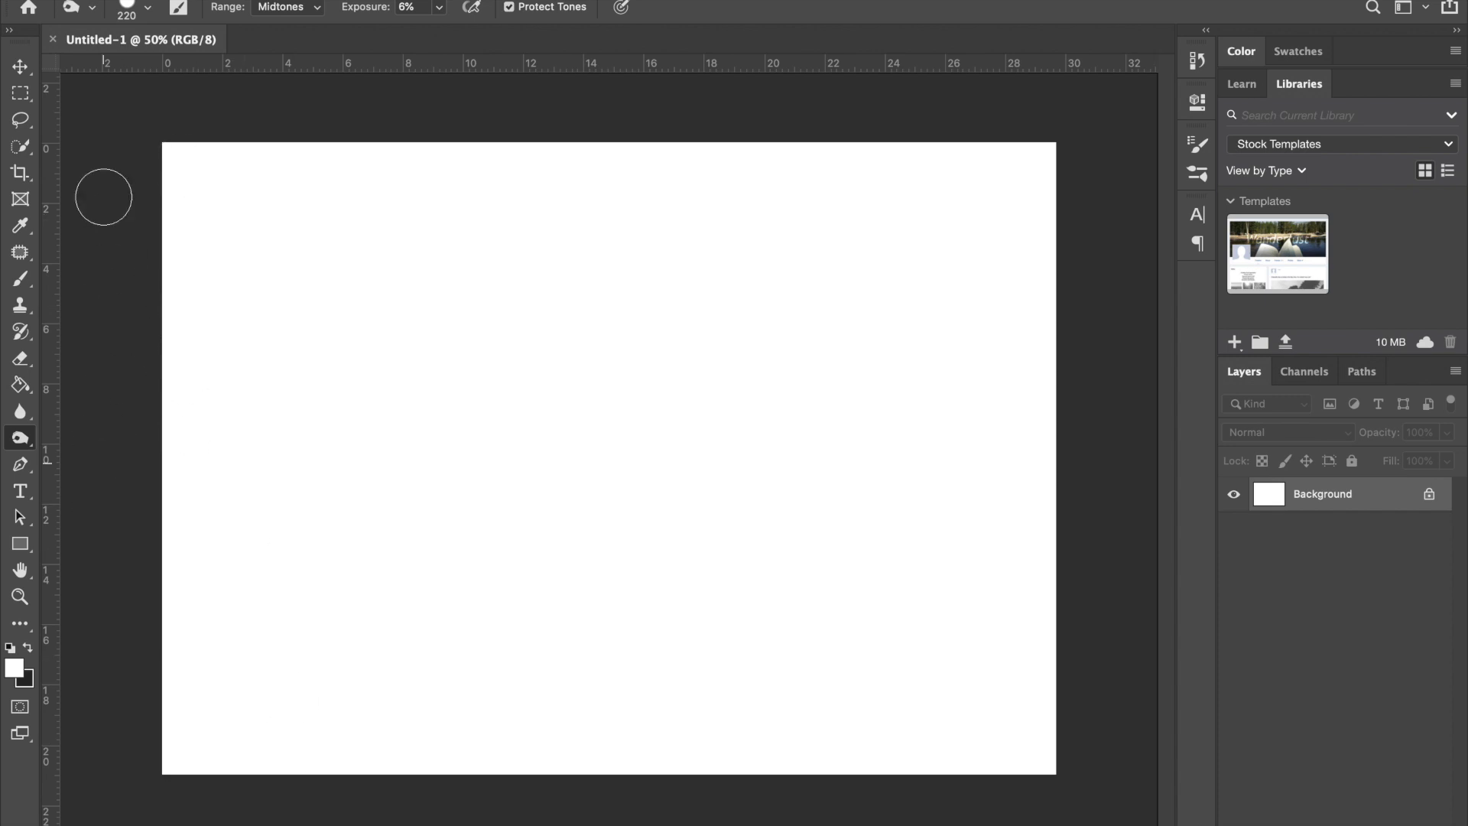
Step: Switch to Finder and open the Doggos folder on the Desktop
left_click(181, 1)
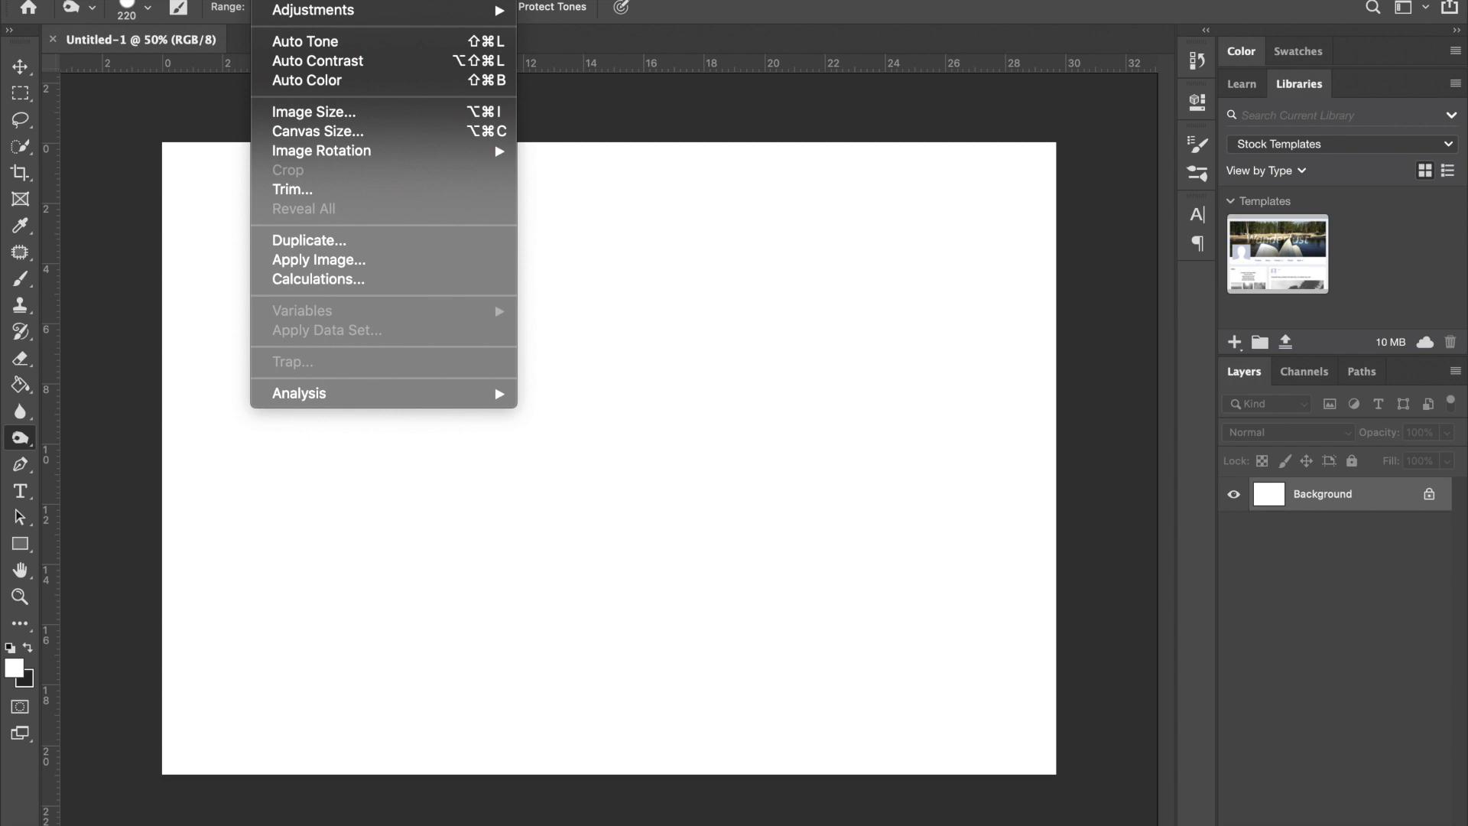
left_click(147, 309)
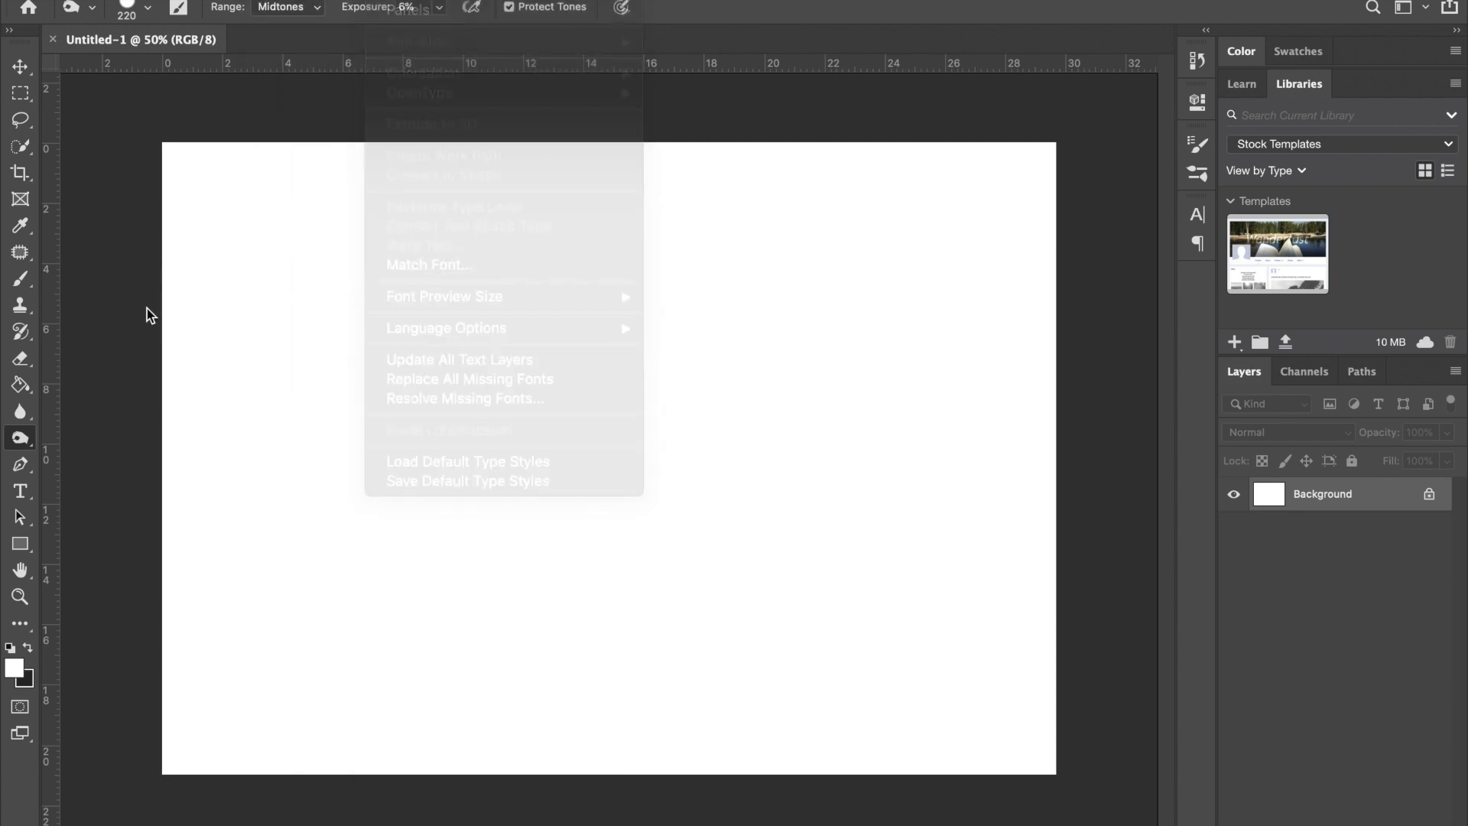
left_click(242, 796)
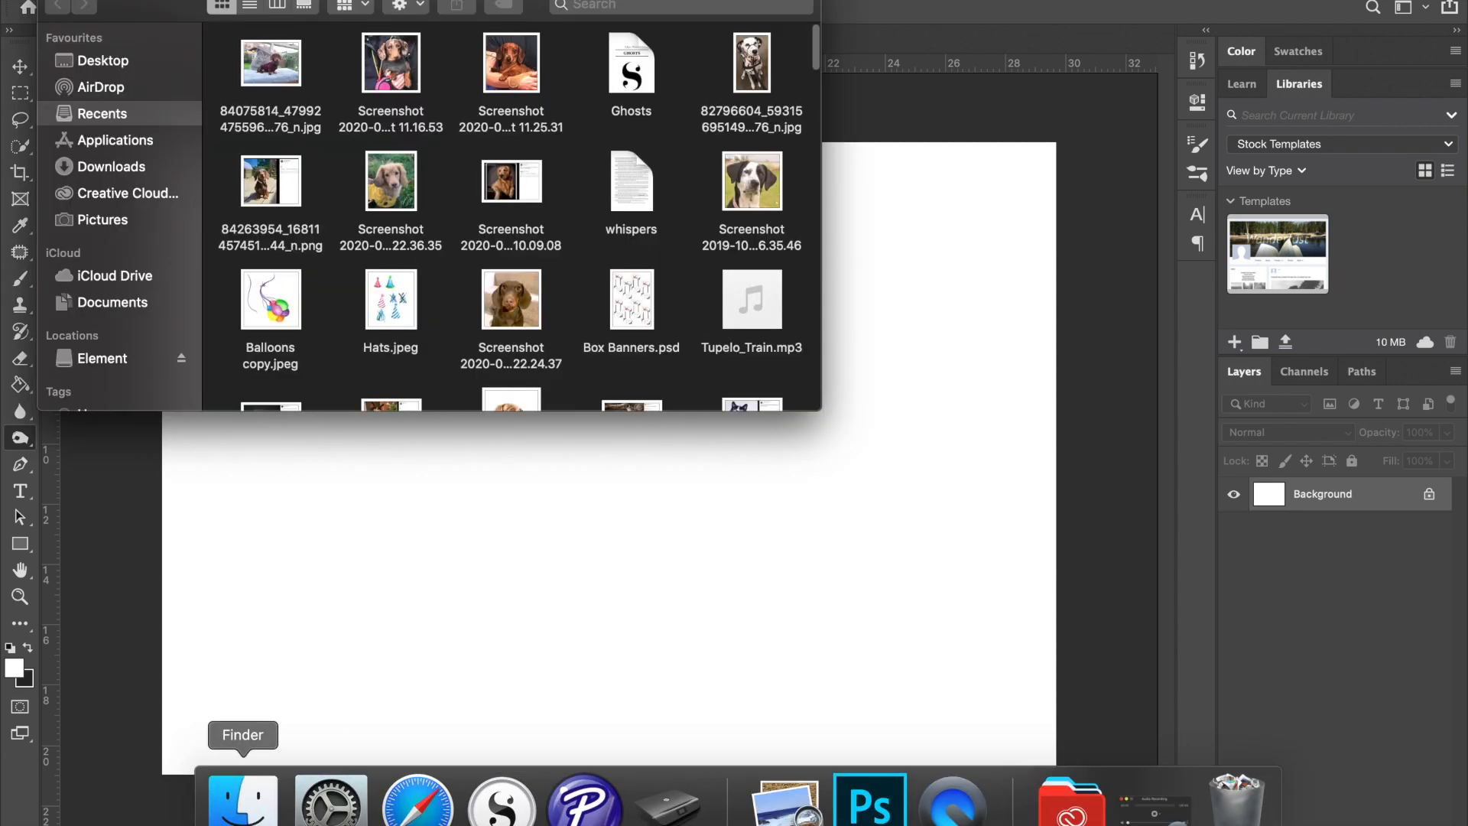
left_click(115, 60)
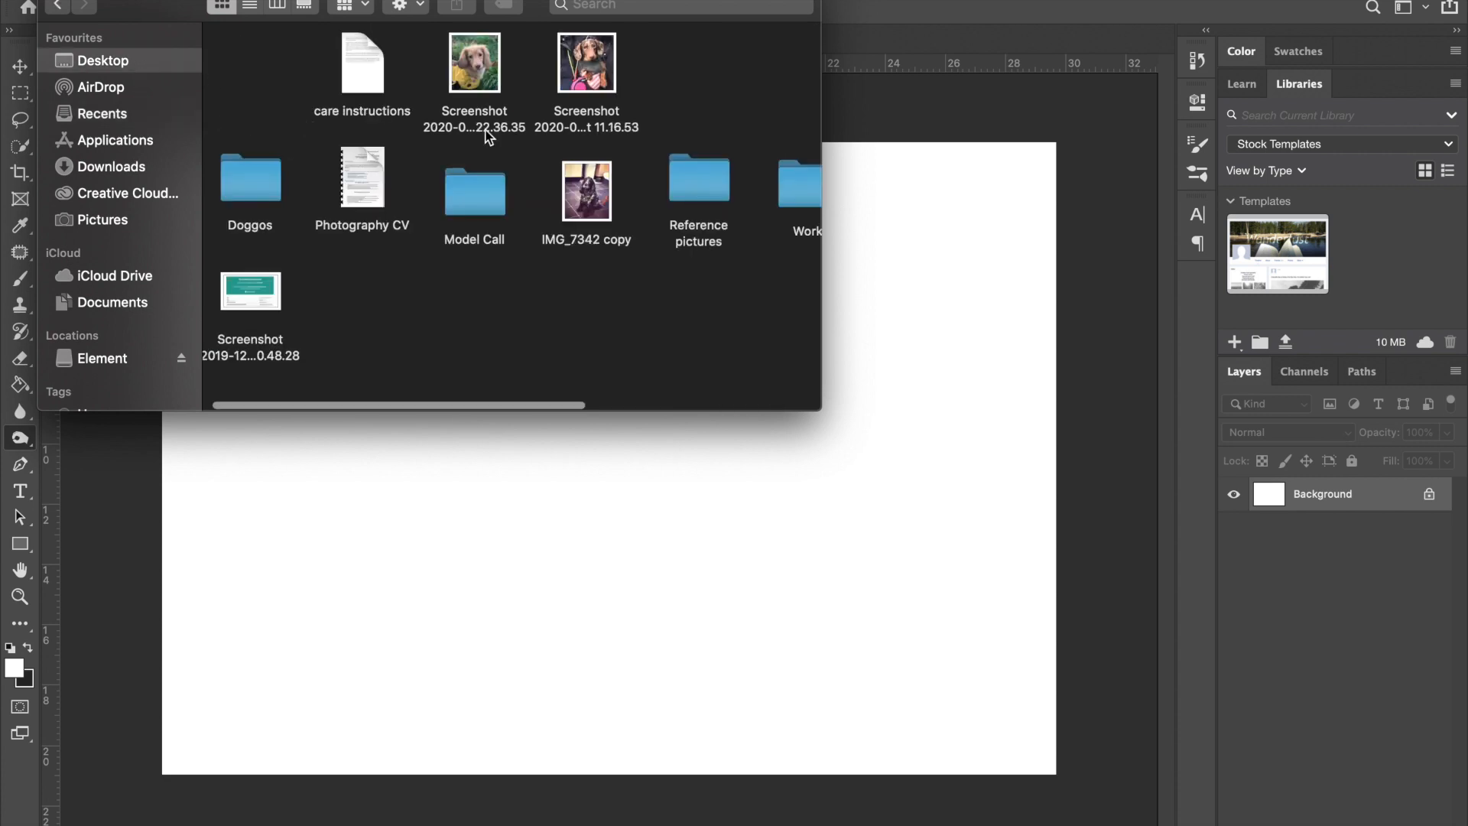
scroll(615, 191, "right", 5)
scroll(615, 190, "left", 5)
left_click(250, 181)
double_click(247, 182)
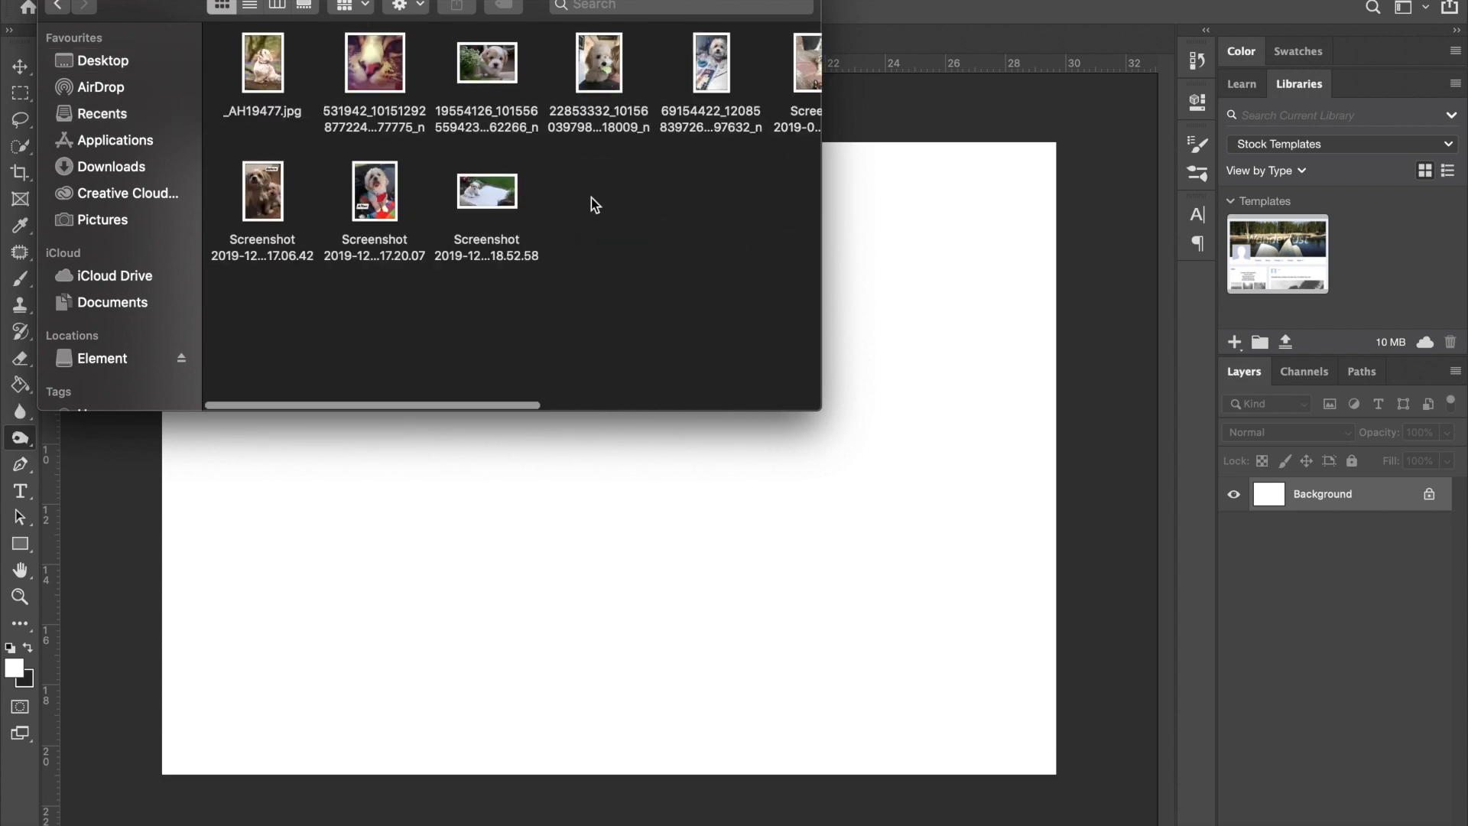
Step: Place the puppy photo "Screenshot 2019-12-06 at 08.30.31" from the folder into the Untitled-1 document
scroll(590, 200, "right", 3)
scroll(590, 198, "right", 5)
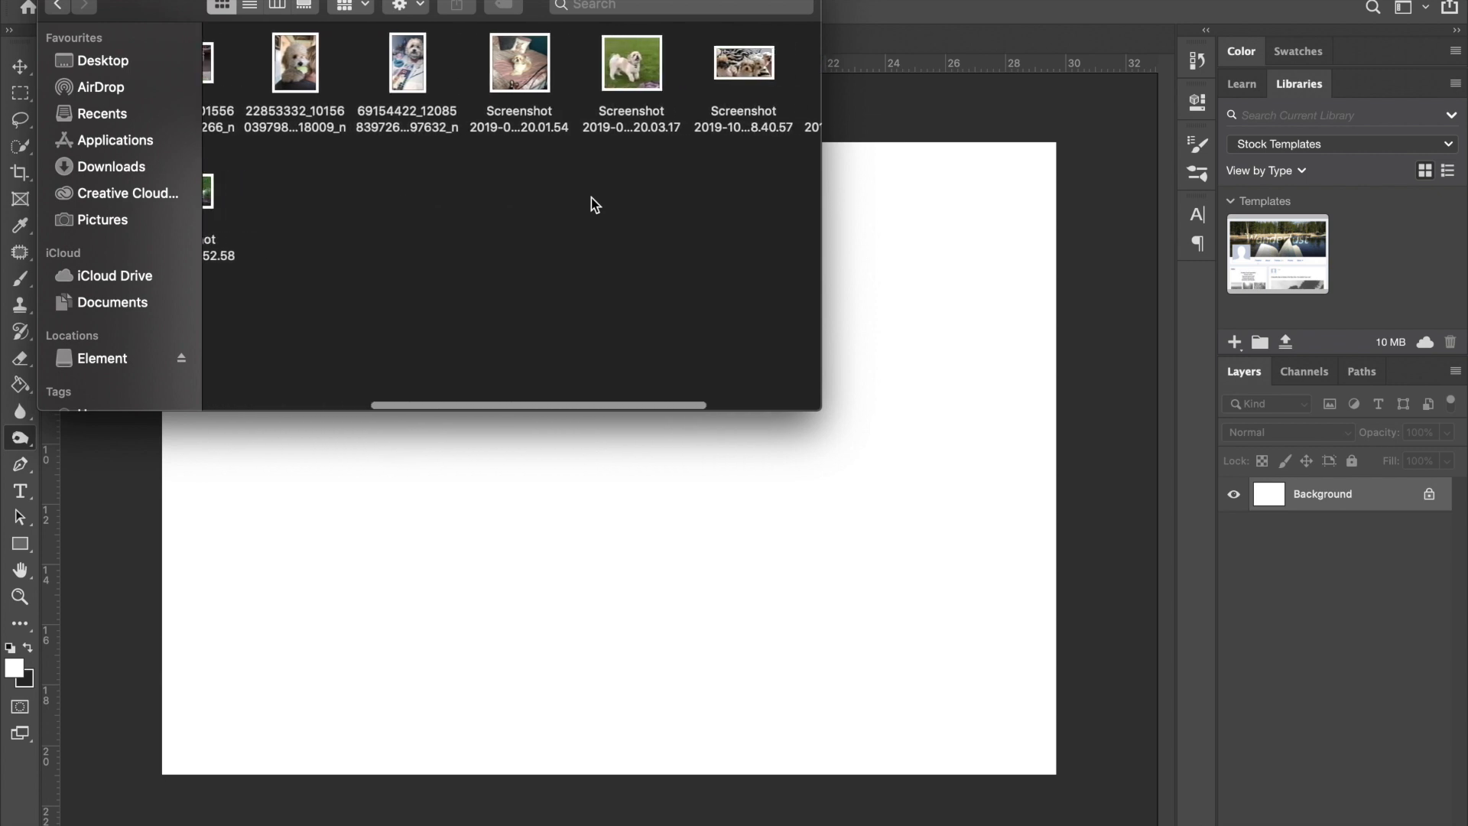
scroll(569, 205, "right", 4)
left_click_drag(424, 65, 582, 75)
left_click_drag(760, 62, 748, 548)
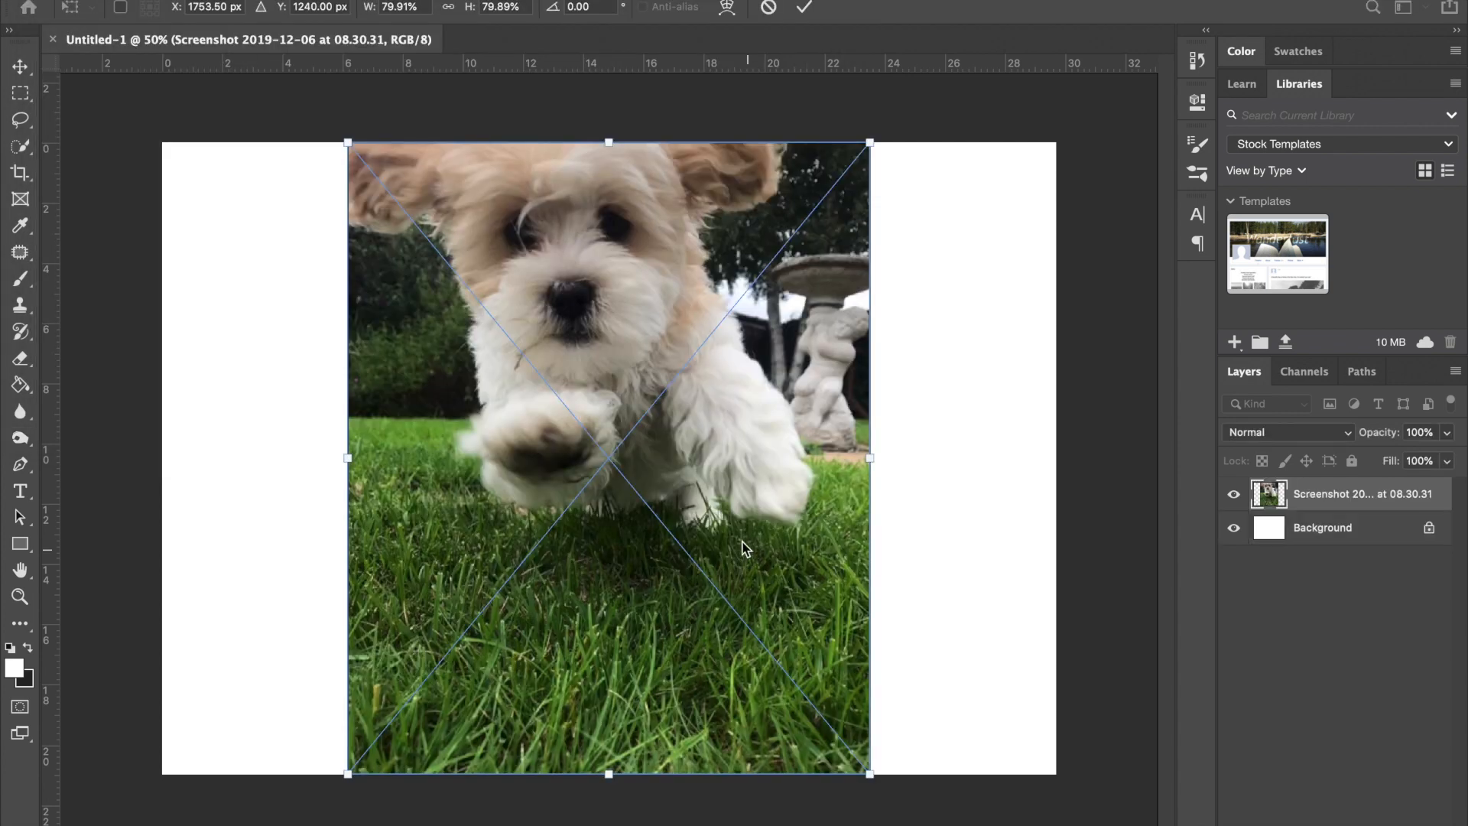
Step: Scale the placed puppy photo to about 96%, align it with the canvas's top-left corner, and commit the transform
left_click_drag(681, 419, 518, 384)
left_click_drag(681, 774, 738, 822)
mouse_move(654, 534)
left_mouse_down()
mouse_move(635, 579)
mouse_move(649, 522)
left_mouse_up()
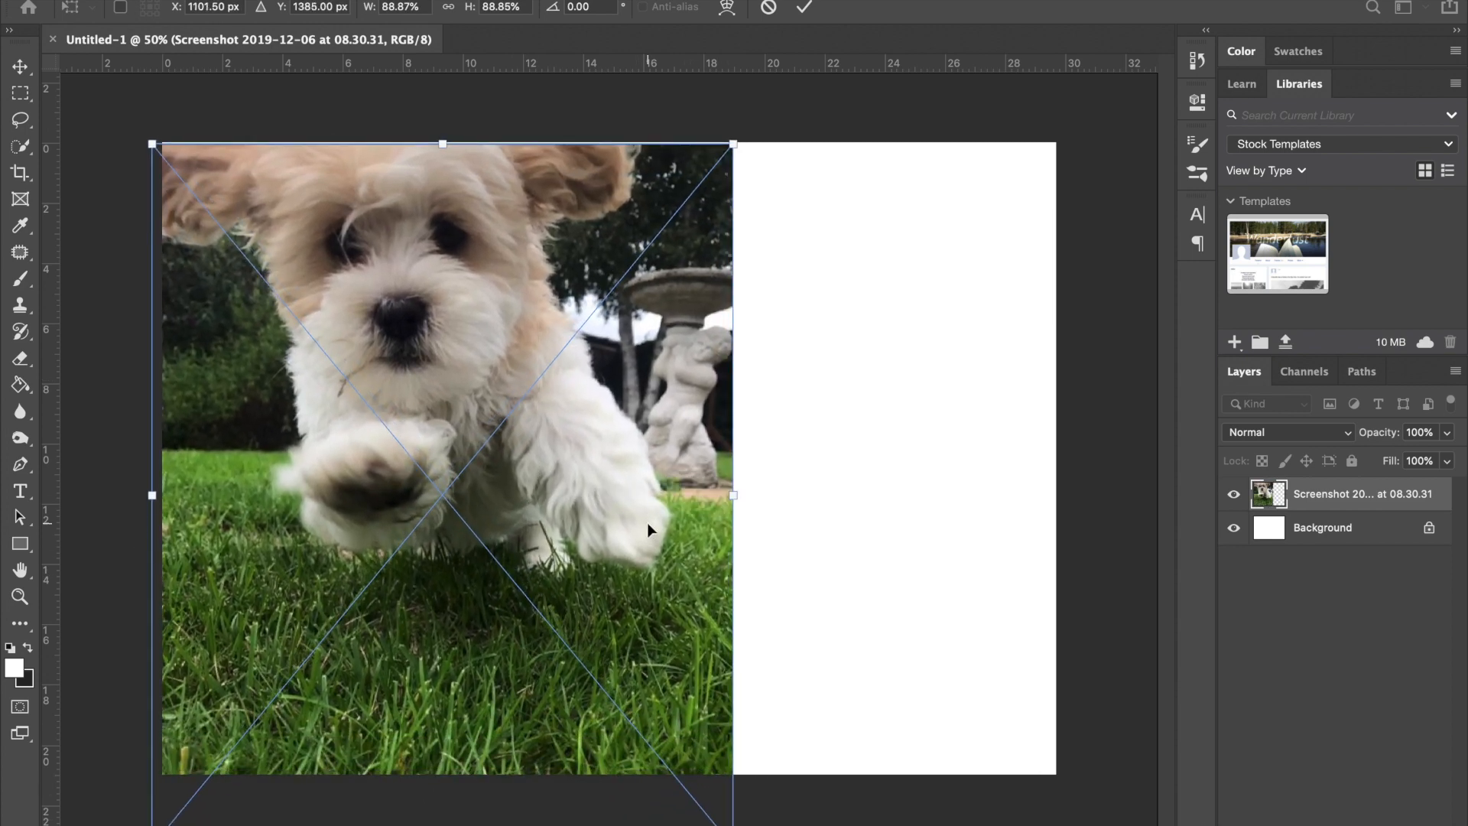
left_click_drag(735, 141, 779, 93)
left_click_drag(699, 235, 709, 261)
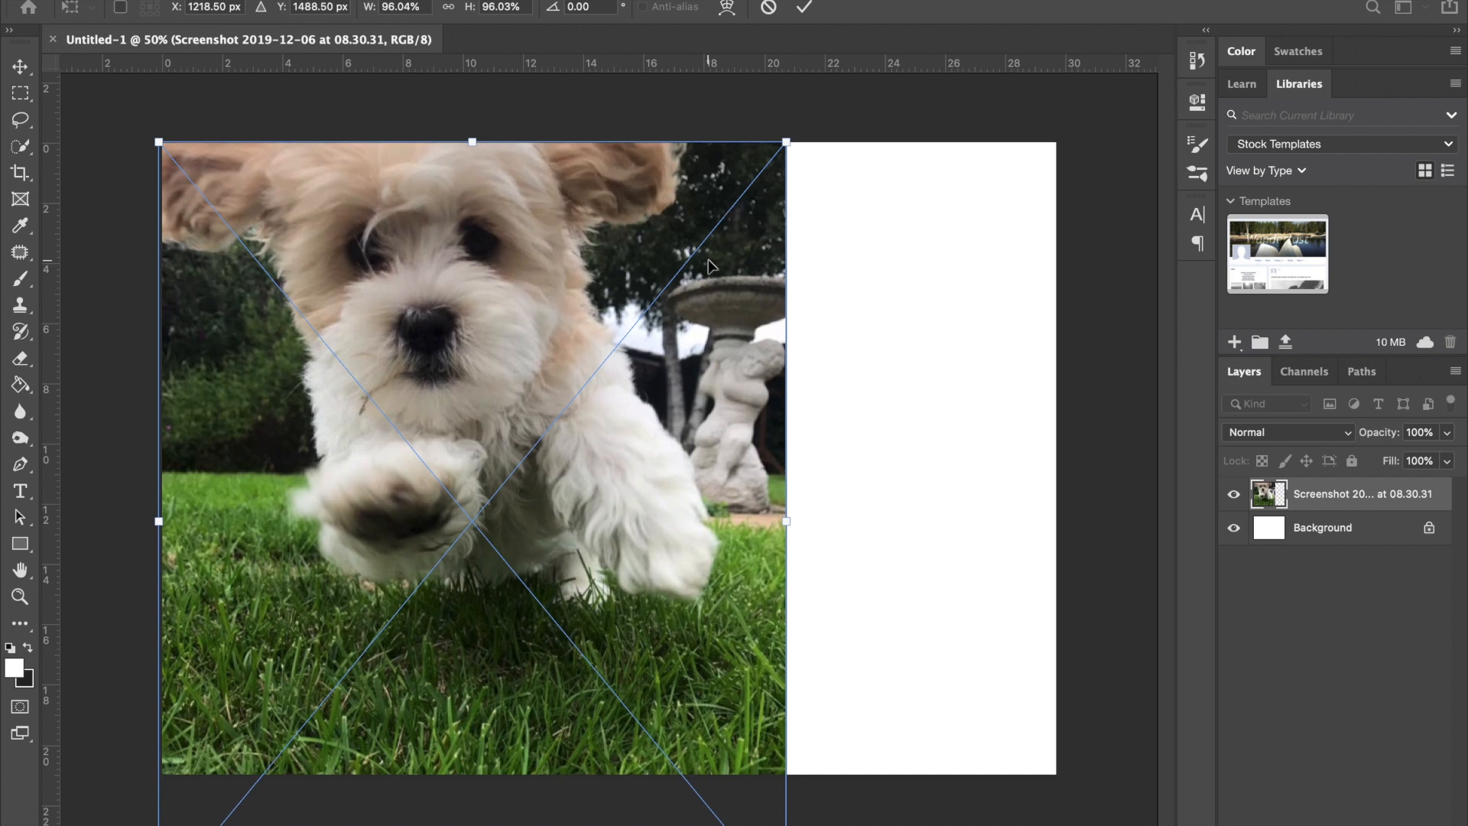
key("Return")
Step: Add a new empty layer above the puppy photo and reselect the photo layer
key("o")
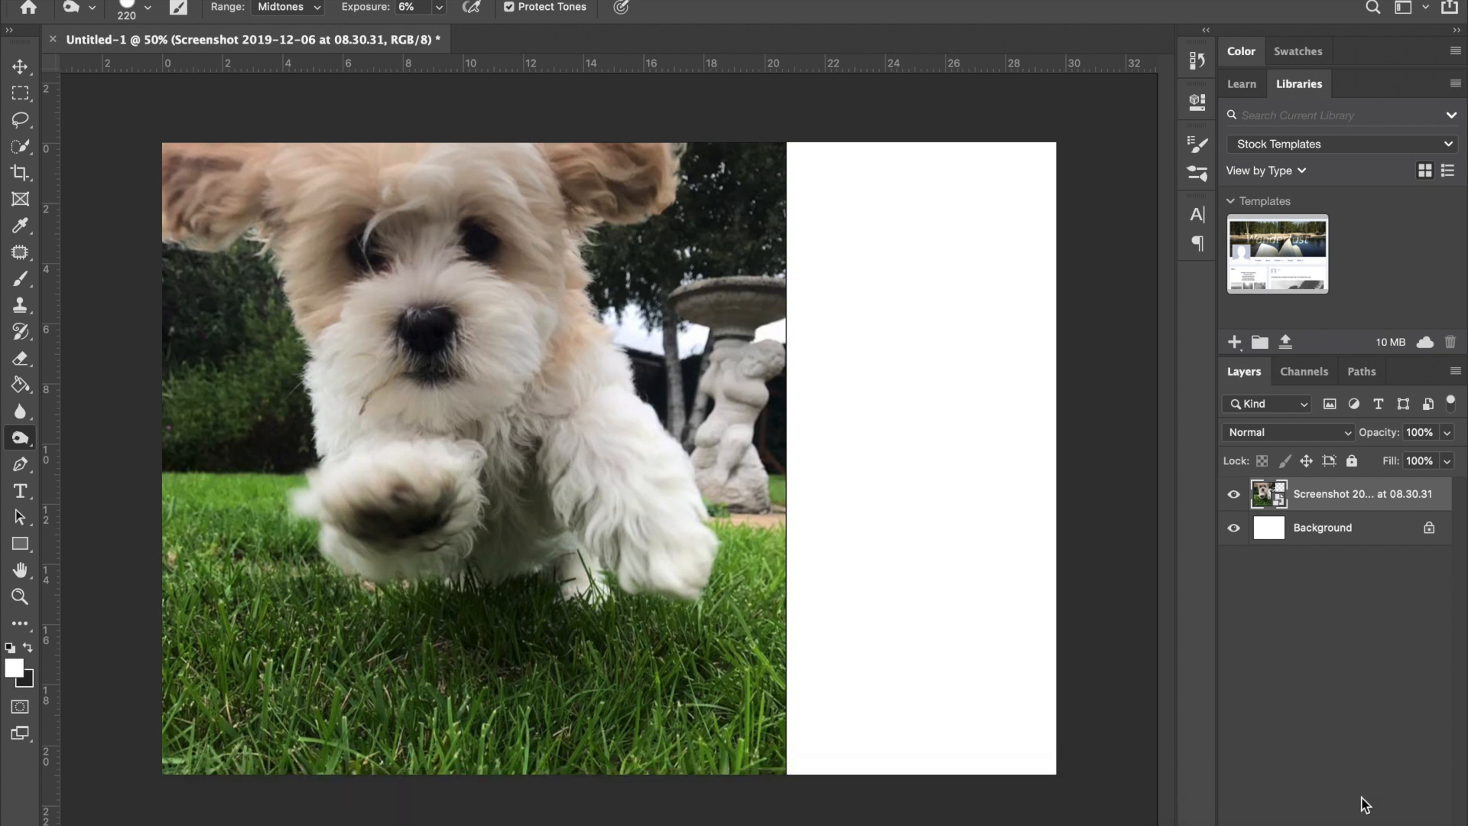
key("alt+shift+super+n")
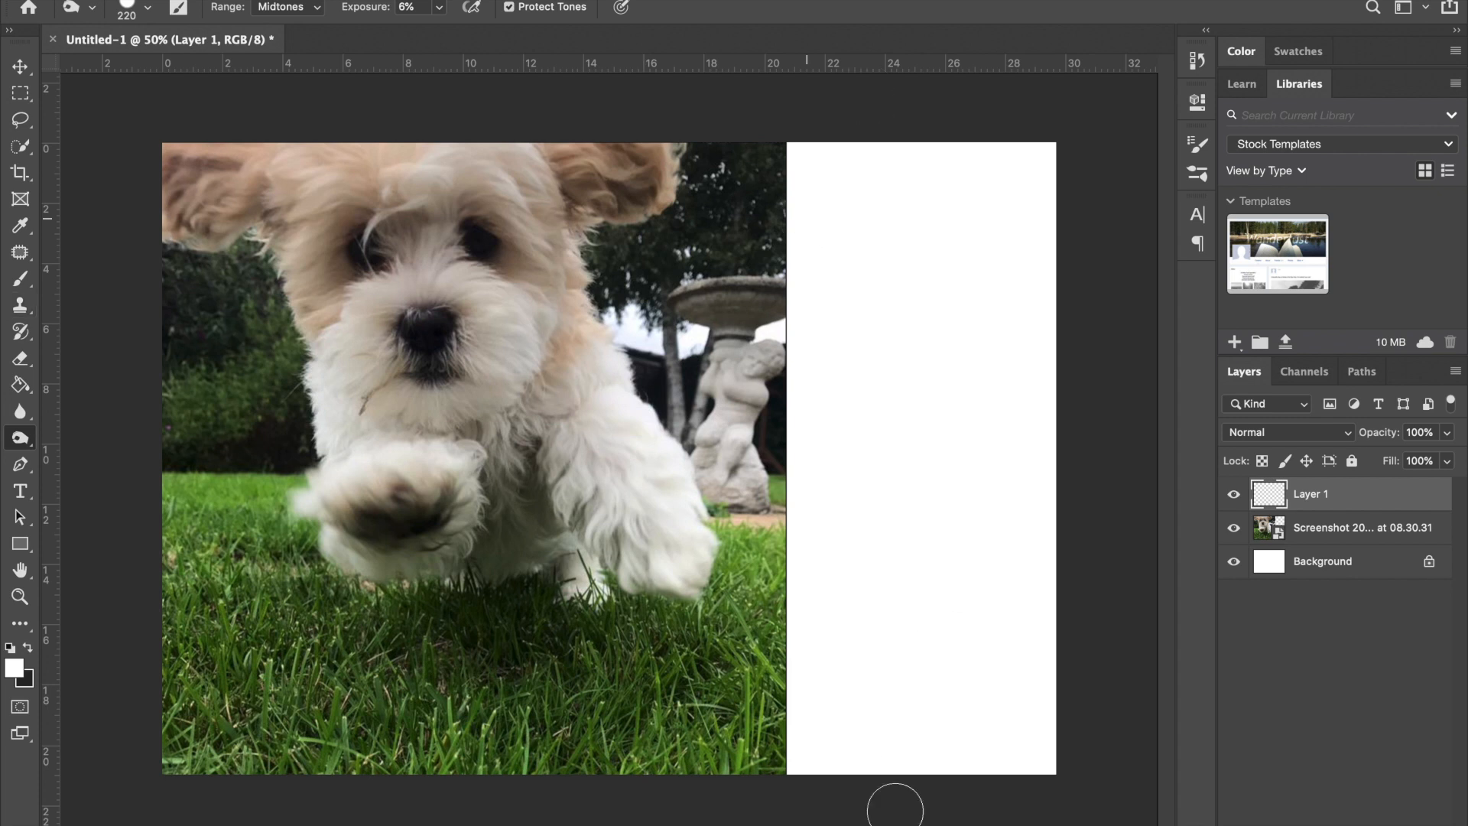
left_click(1338, 528)
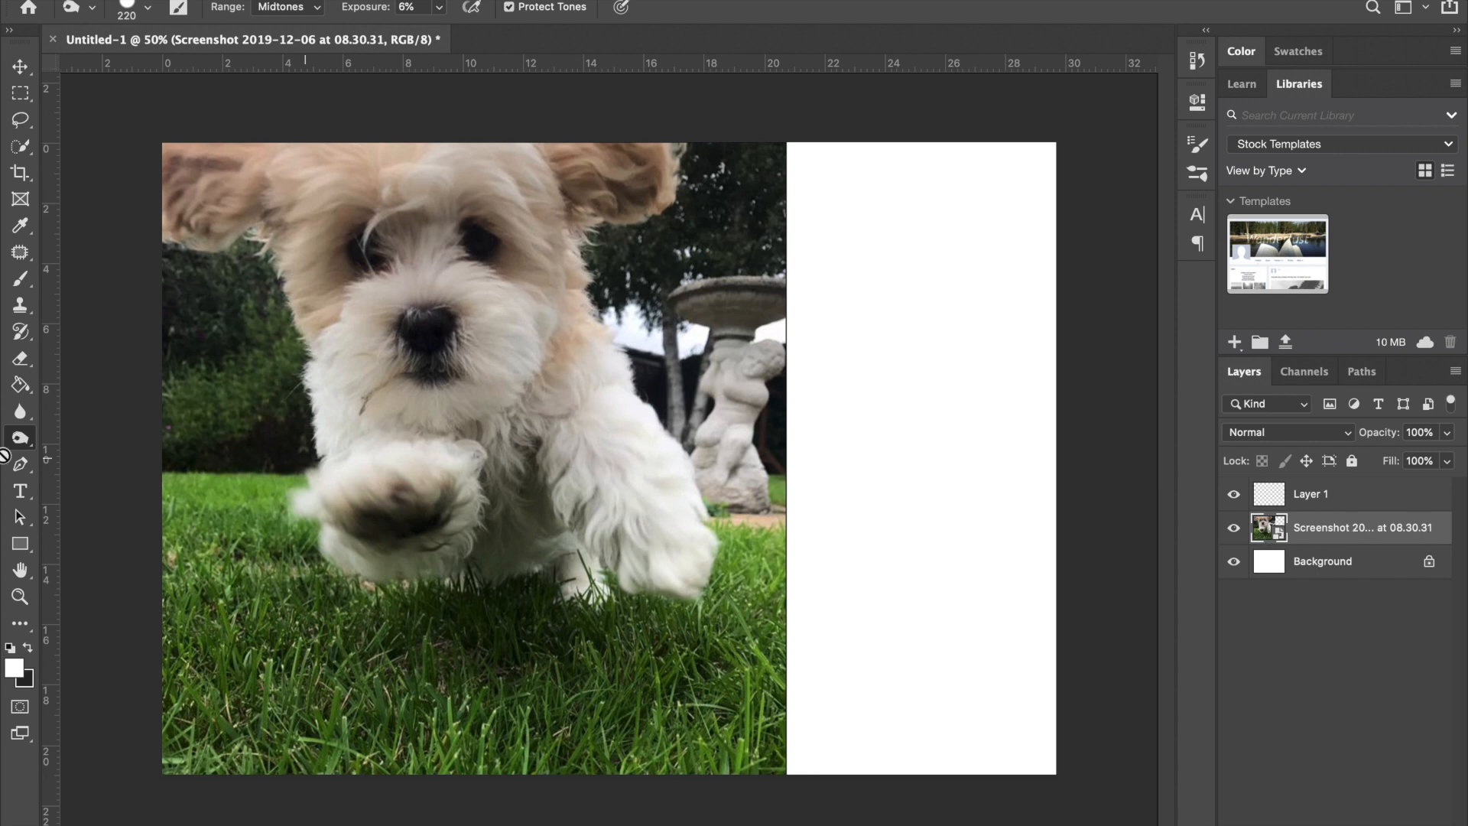
Step: Rasterize the photo layer and erase the background along its right and bottom edges with a 396 px eraser
left_click_drag(19, 358, 92, 356)
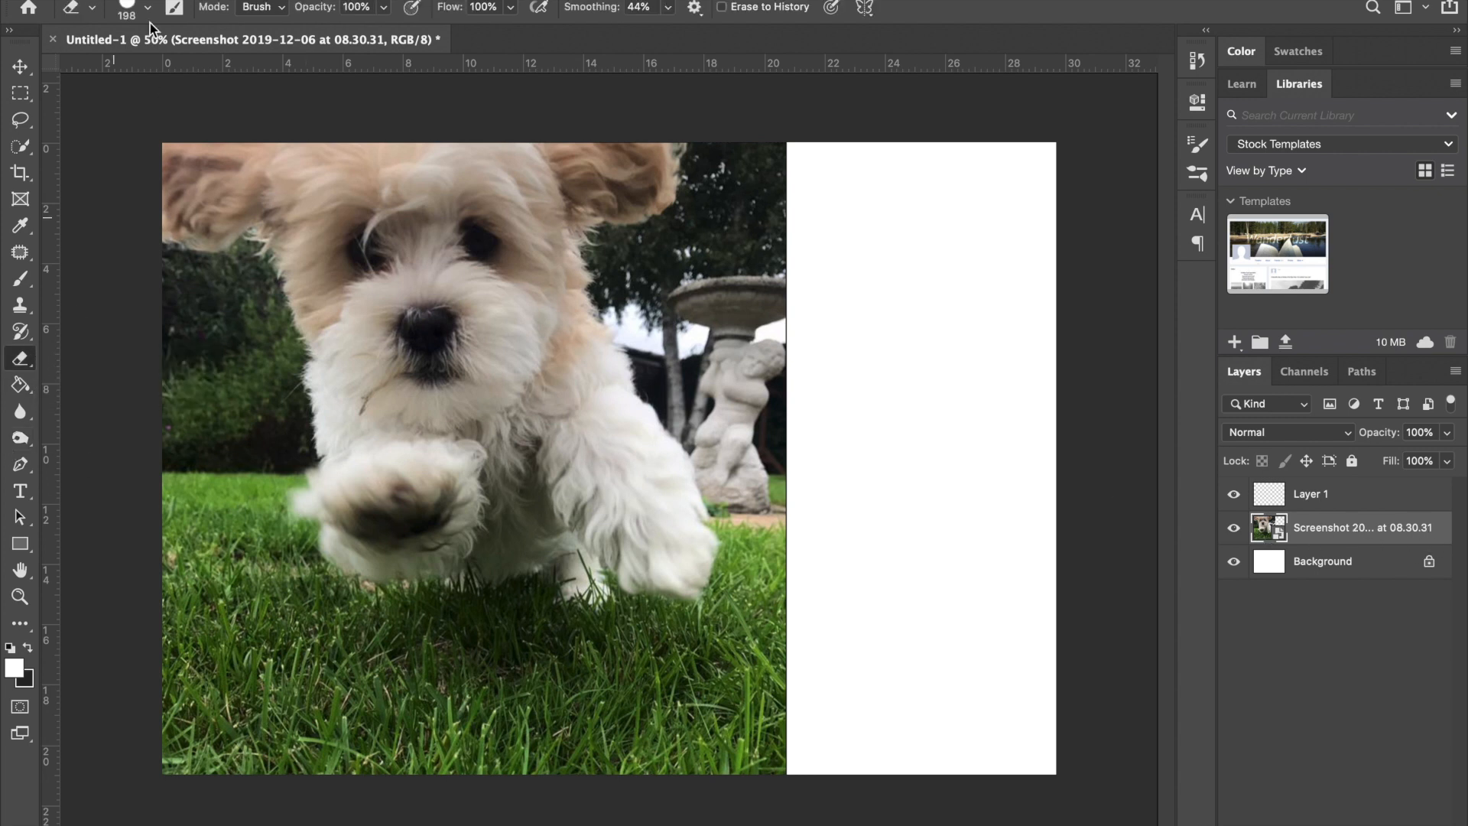
left_click(149, 10)
left_click(232, 74)
left_click(904, 425)
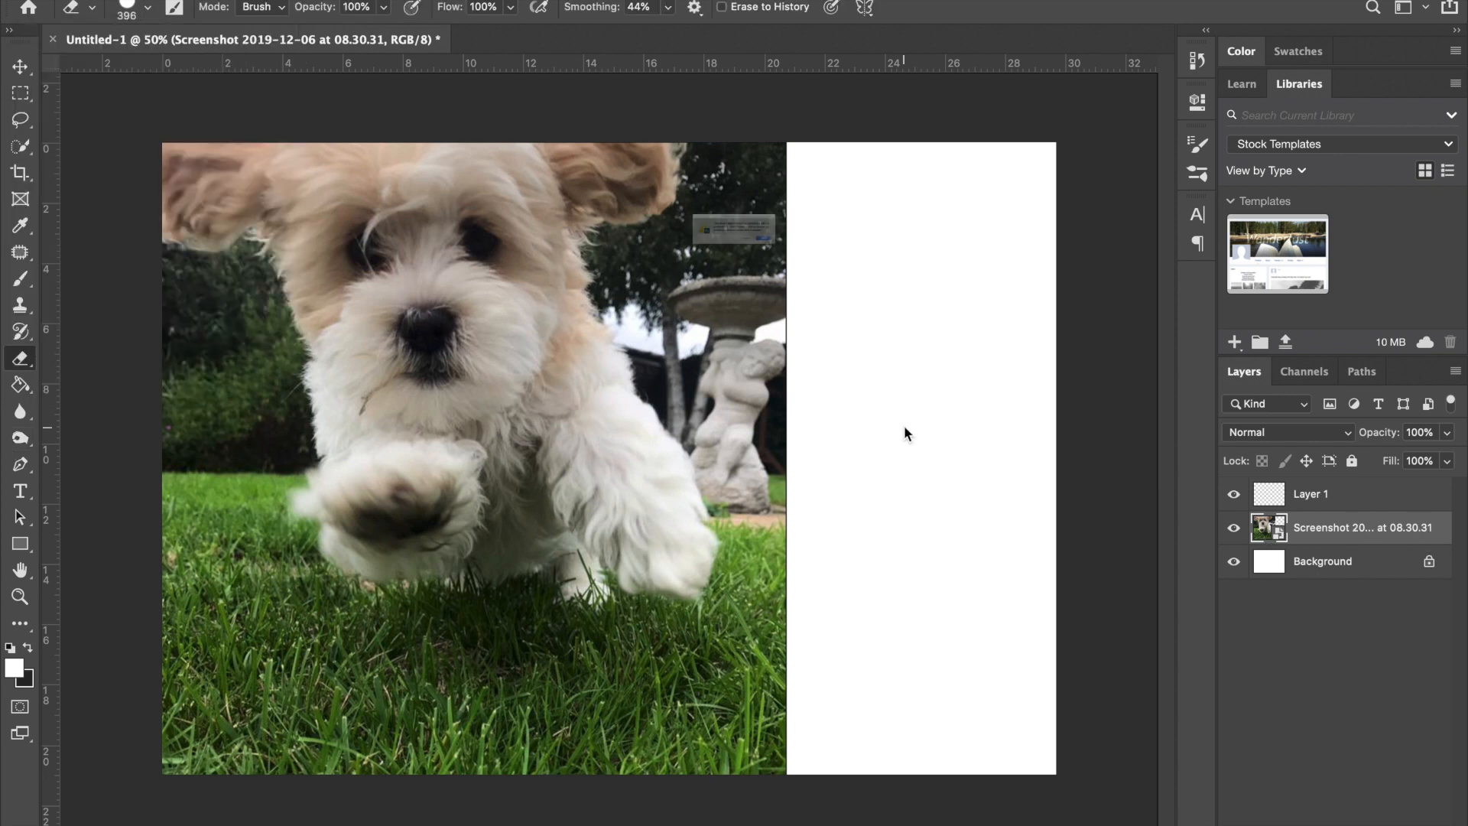
left_click(901, 286)
mouse_move(803, 163)
left_mouse_down()
mouse_move(744, 294)
mouse_move(765, 399)
left_mouse_up()
mouse_move(811, 518)
left_mouse_down()
mouse_move(819, 616)
mouse_move(757, 688)
mouse_move(439, 765)
mouse_move(237, 757)
mouse_move(108, 590)
mouse_move(172, 774)
mouse_move(737, 747)
mouse_move(859, 678)
mouse_move(780, 701)
mouse_move(788, 490)
mouse_move(748, 276)
mouse_move(784, 69)
left_mouse_up()
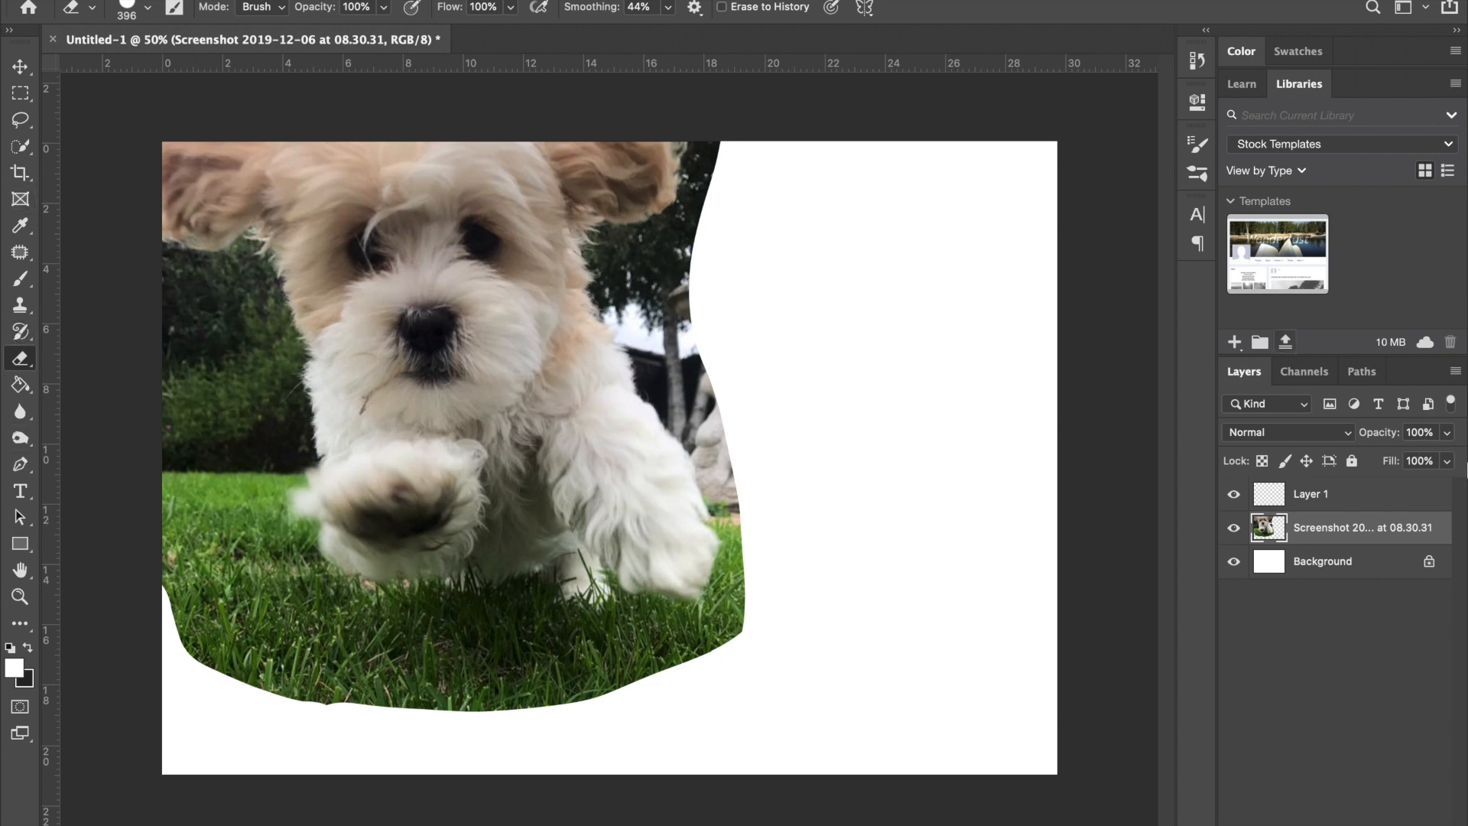
Step: Select Layer 1 and sample a light tan from the fur between the puppy's left-hand ear and forehead
left_click(1318, 501)
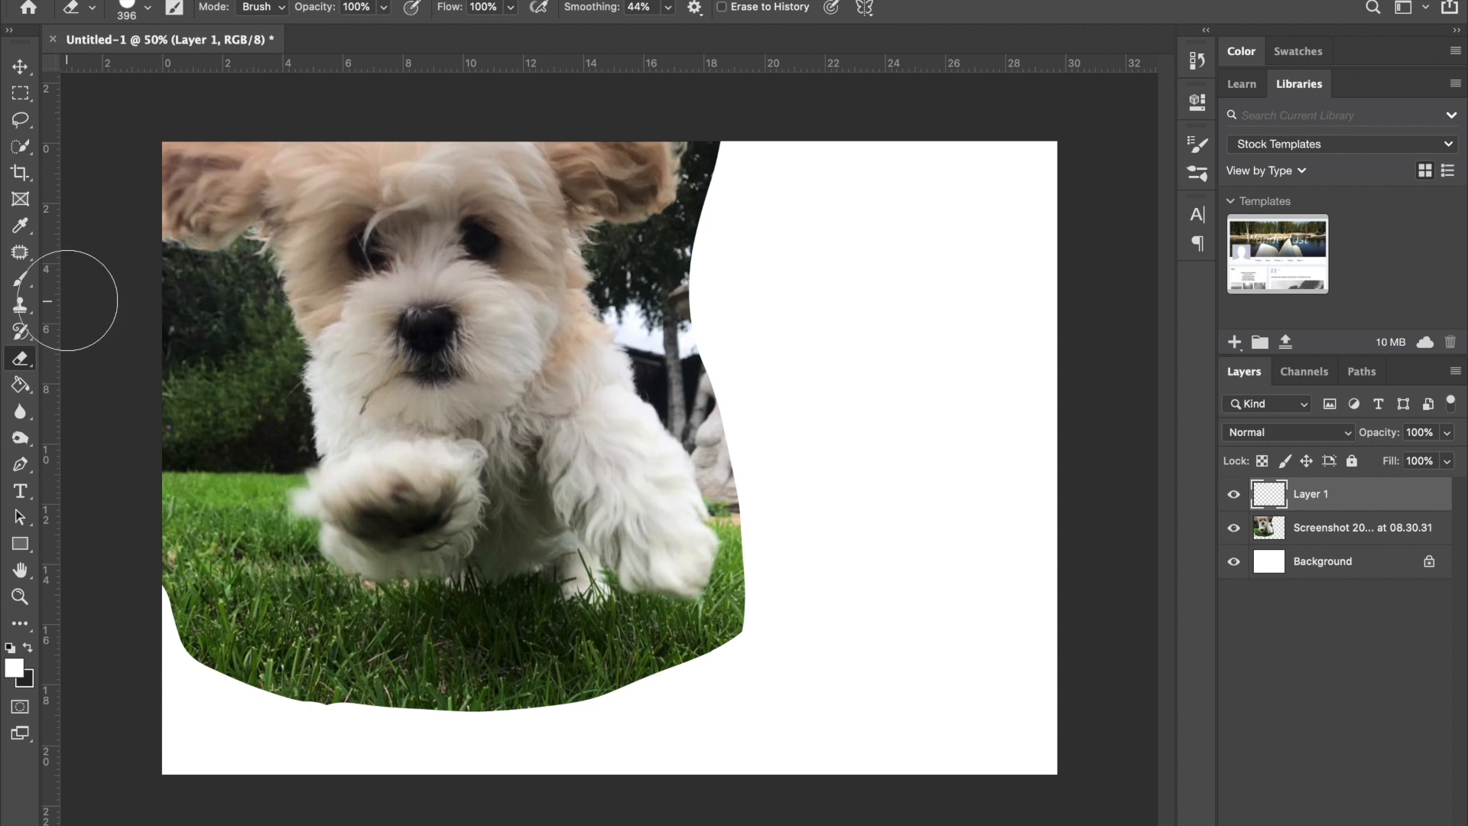
key("super+plus")
key("super+plus")
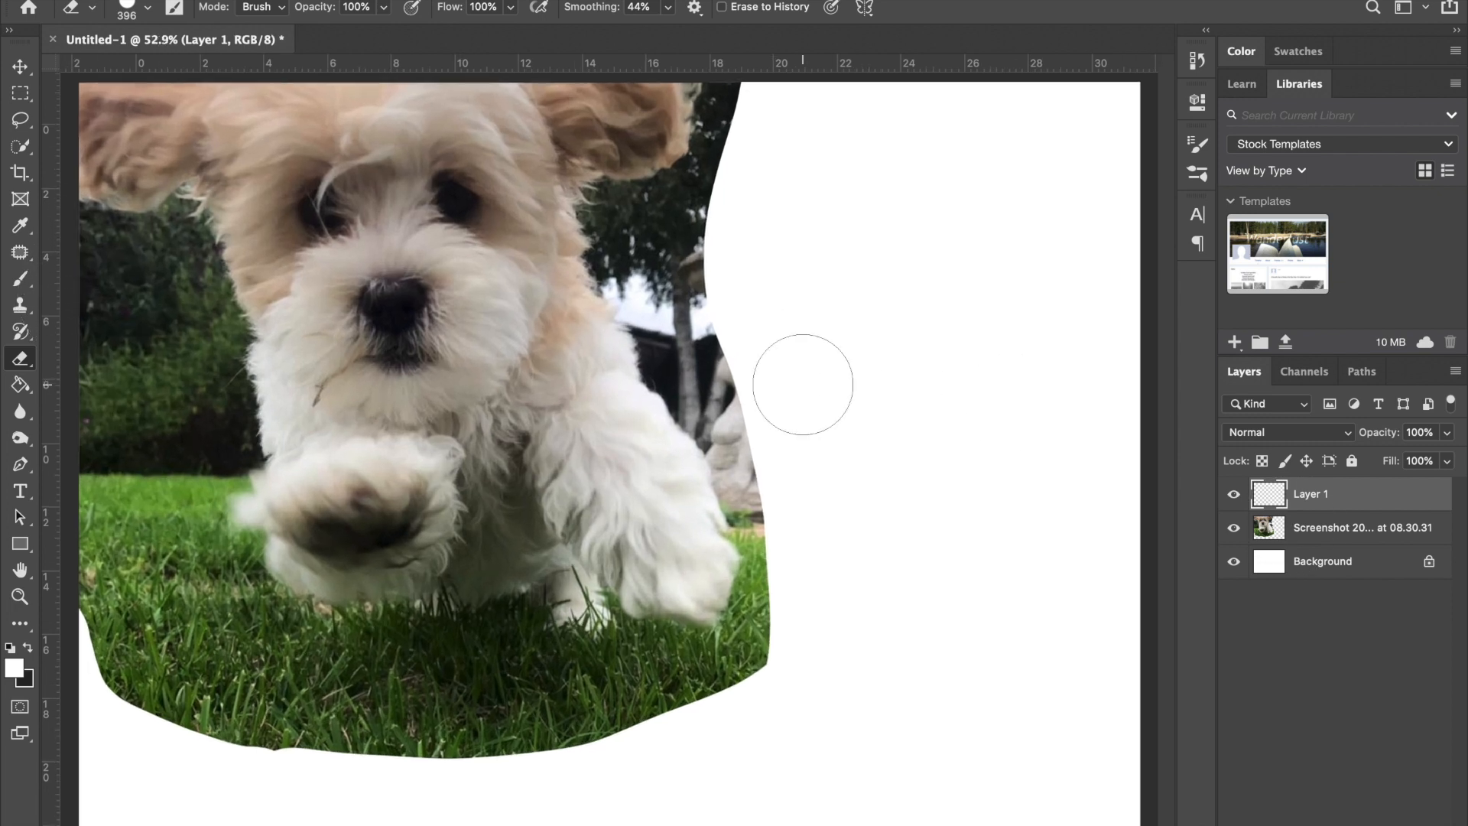
scroll(803, 384, "up", 3)
scroll(803, 384, "left", 4)
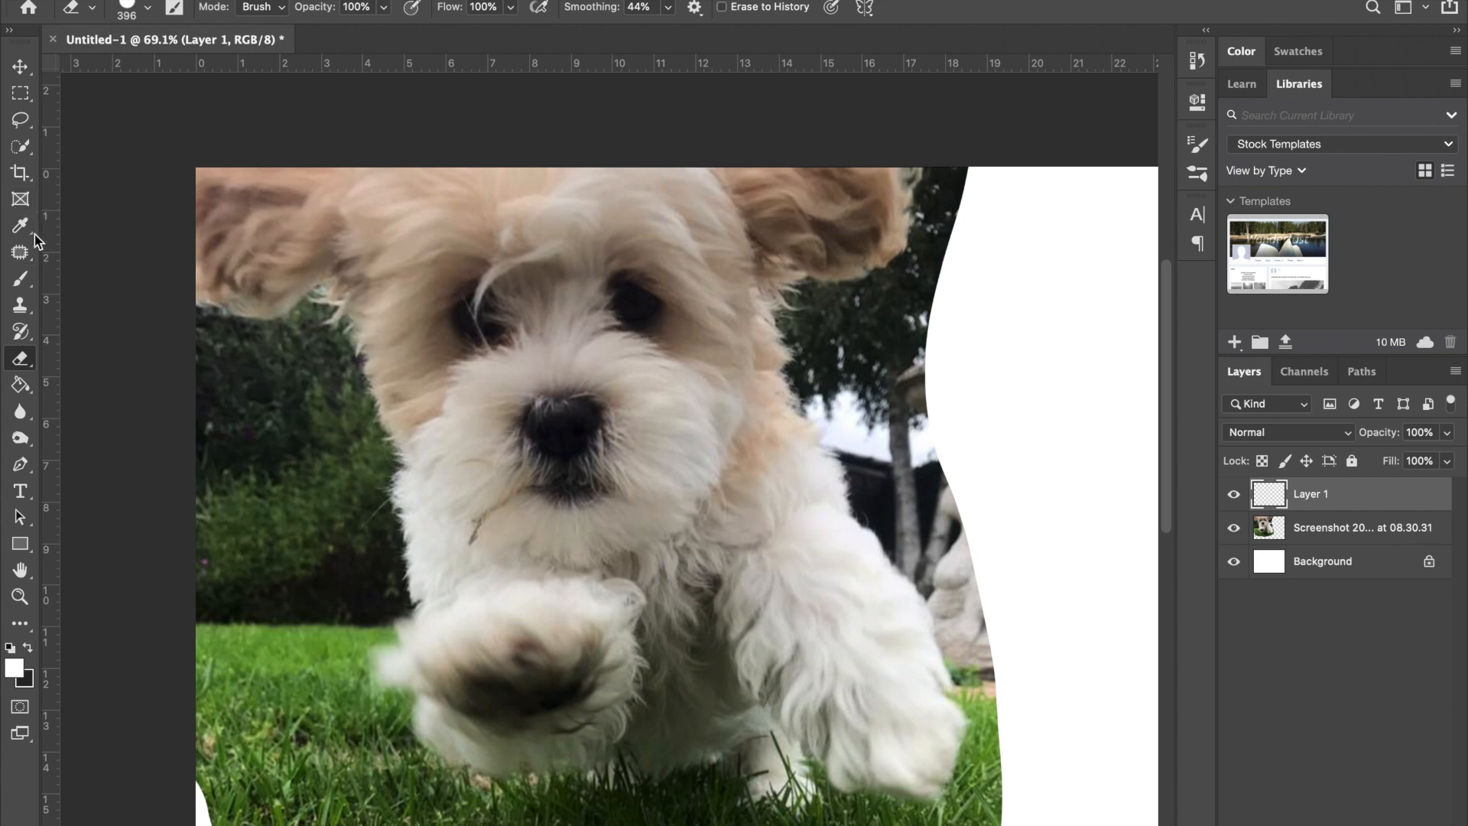
left_click(23, 227)
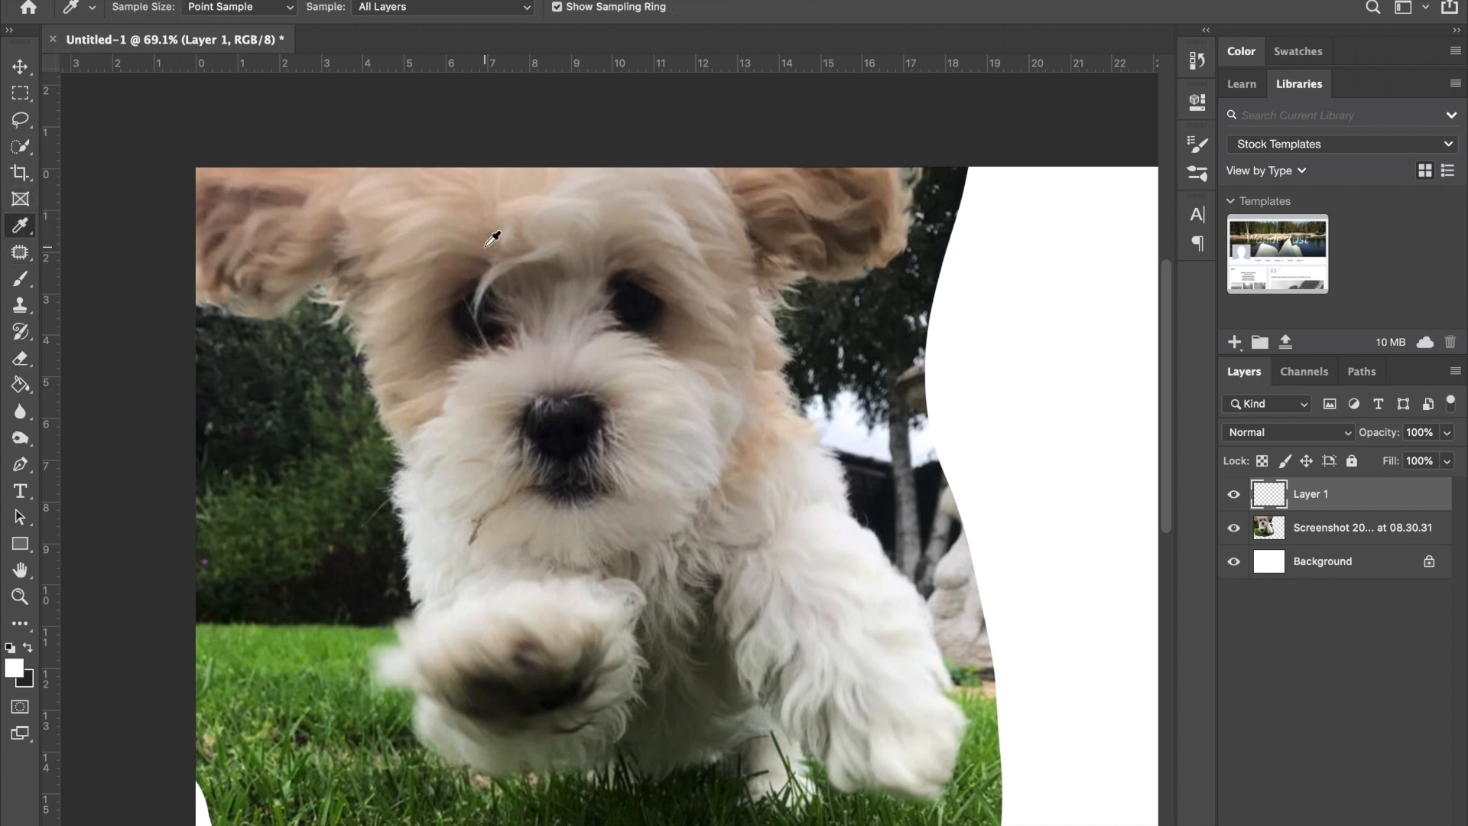
left_click(334, 193)
mouse_move(334, 194)
left_mouse_down()
mouse_move(305, 178)
mouse_move(238, 188)
mouse_move(222, 206)
mouse_move(234, 260)
mouse_move(253, 277)
mouse_move(312, 279)
mouse_move(335, 194)
left_mouse_up()
Step: Paint a light tan swatch on the white area beside the photo with an 81 px brush
left_click(18, 282)
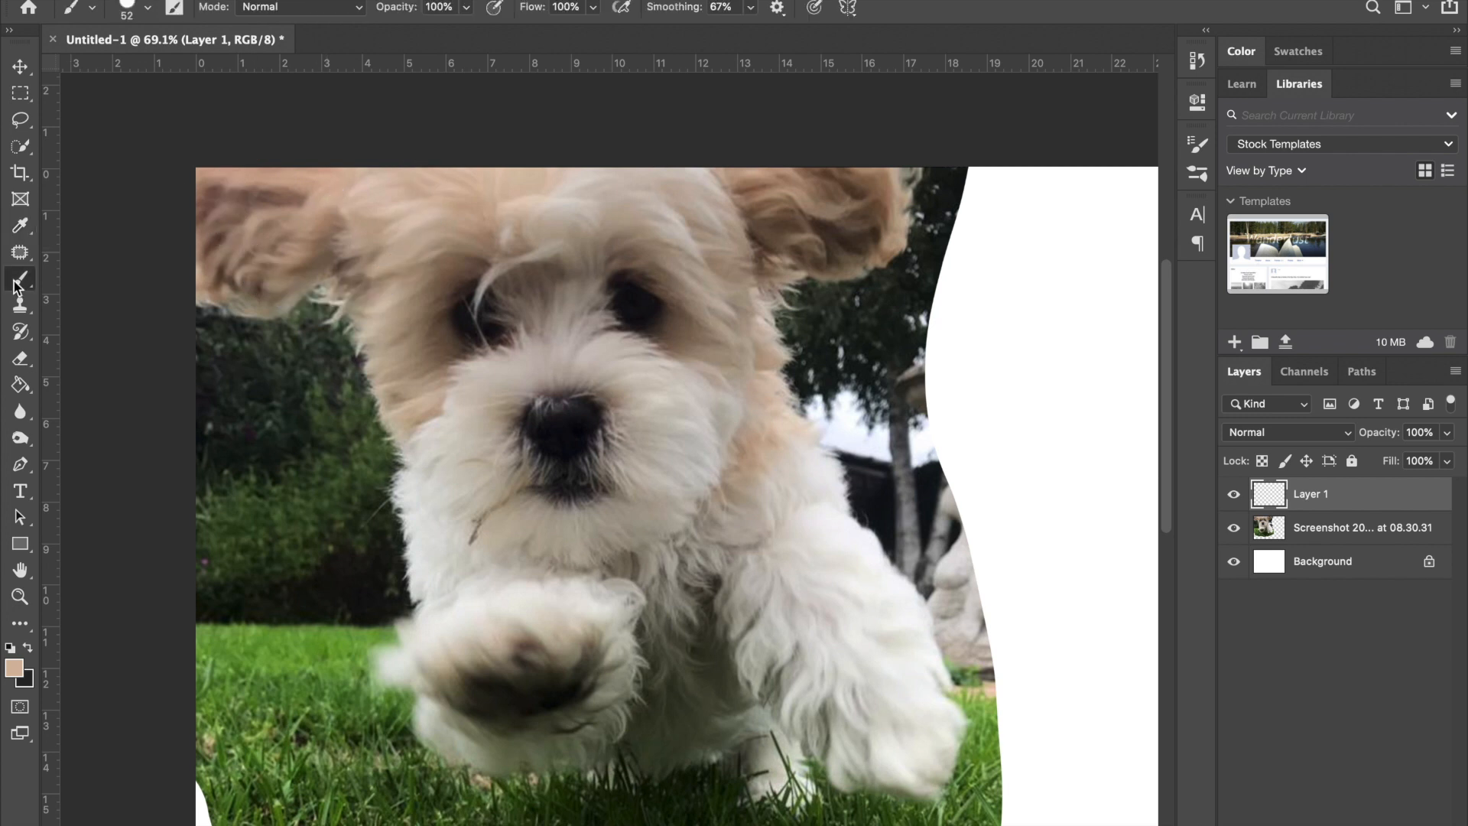
left_click(151, 6)
left_click(134, 63)
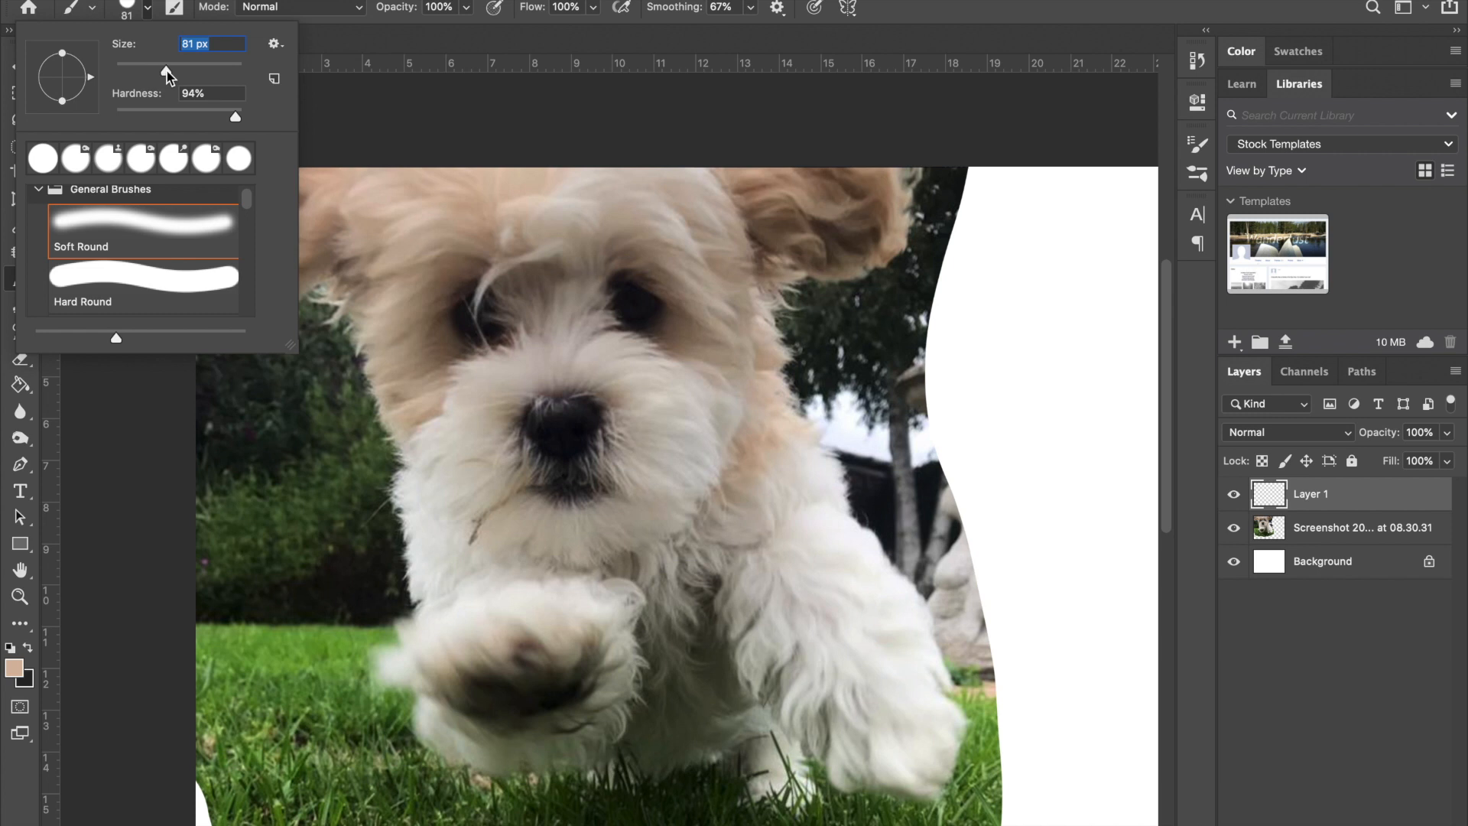
mouse_move(982, 221)
left_mouse_down()
mouse_move(1047, 210)
mouse_move(1027, 243)
mouse_move(1078, 224)
mouse_move(1069, 203)
mouse_move(997, 250)
mouse_move(1033, 206)
mouse_move(963, 253)
mouse_move(1018, 202)
mouse_move(976, 213)
mouse_move(970, 224)
mouse_move(1047, 192)
left_mouse_up()
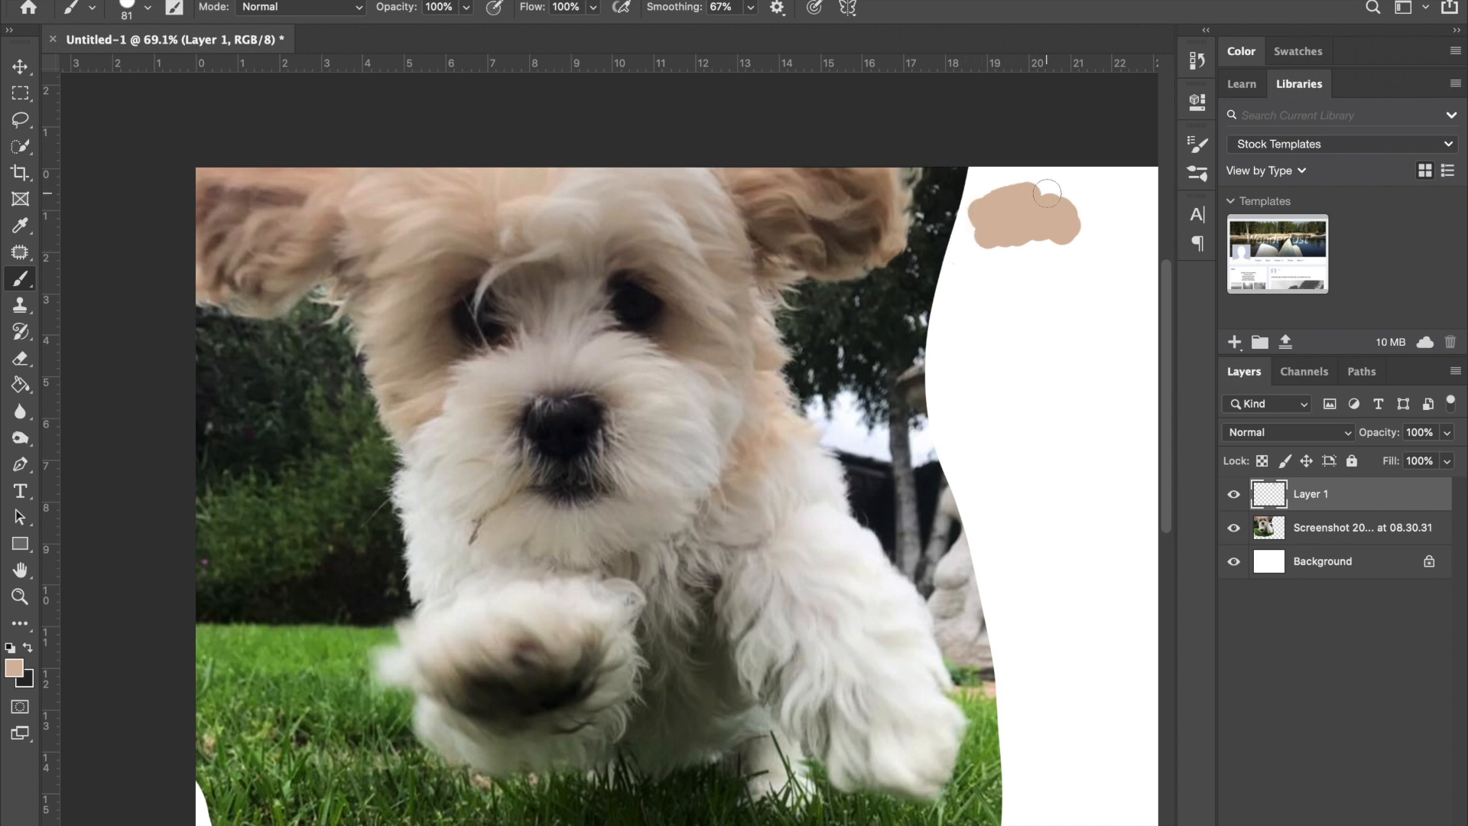
Step: Sample a medium brown from the left-hand ear and paint a swatch below the tan one with a 175 px brush
left_click(20, 223)
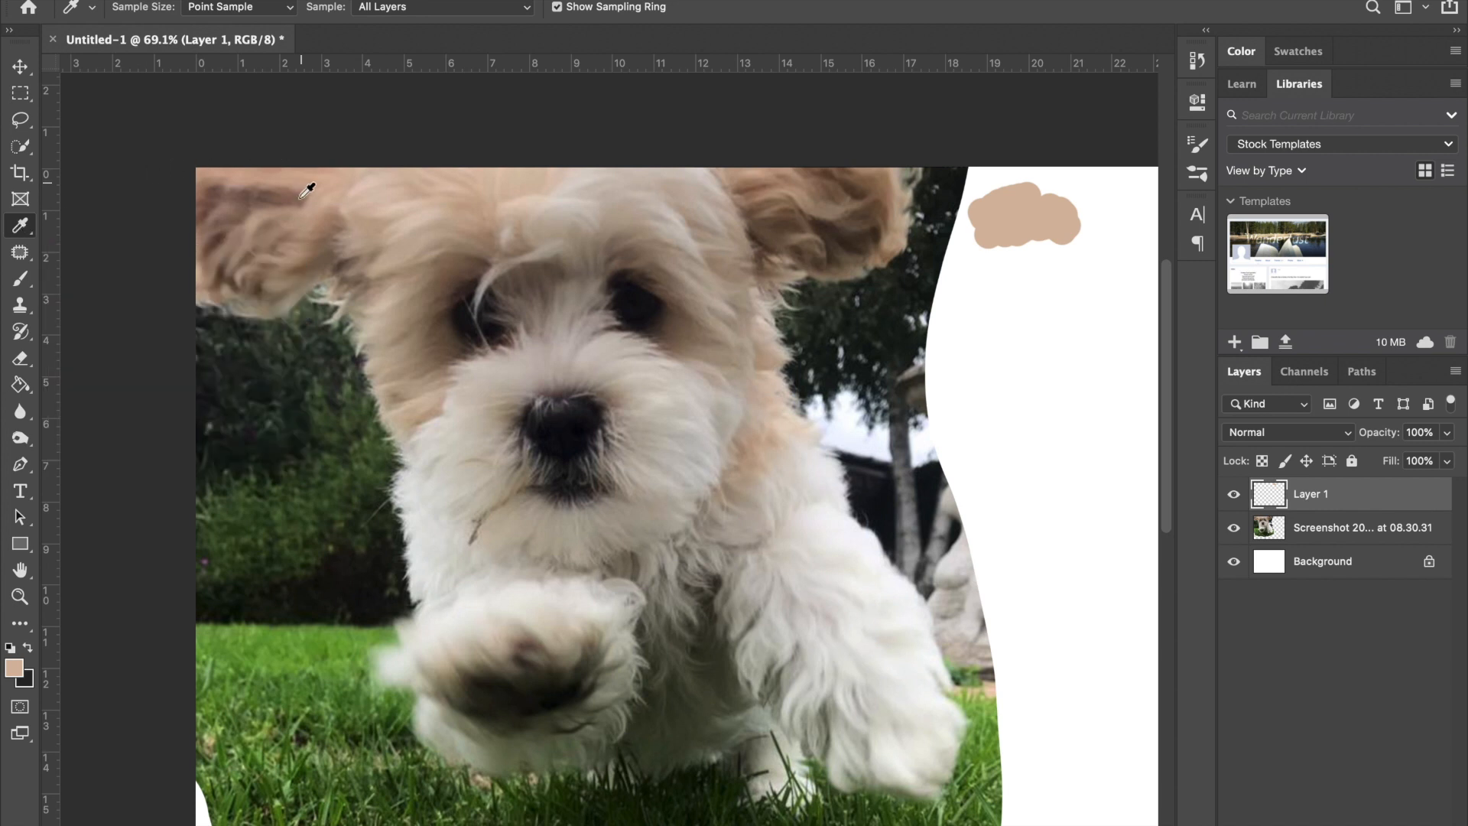
mouse_move(332, 223)
left_mouse_down()
mouse_move(328, 195)
mouse_move(330, 215)
left_mouse_up()
left_click(19, 279)
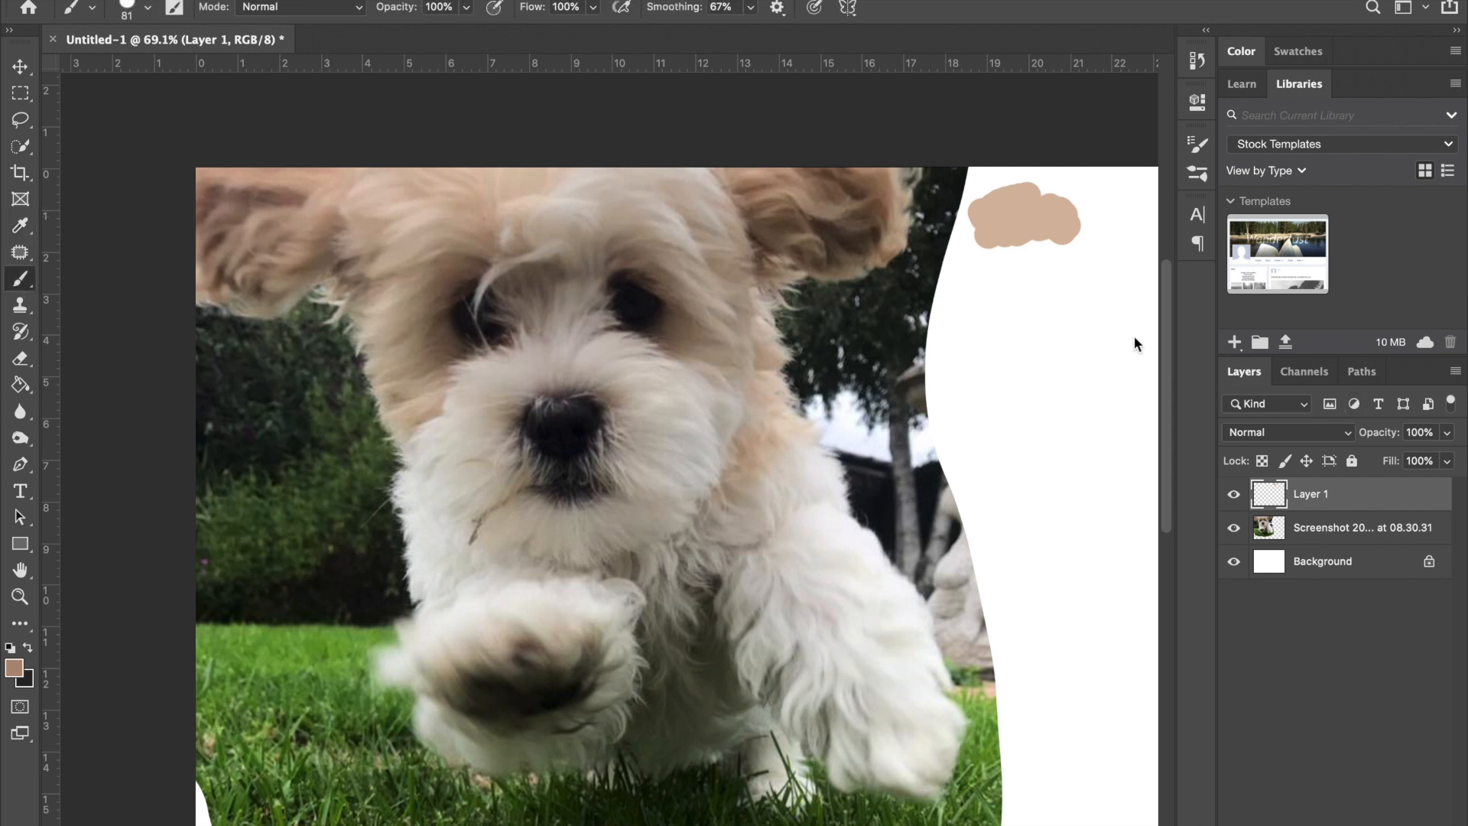
left_click(149, 9)
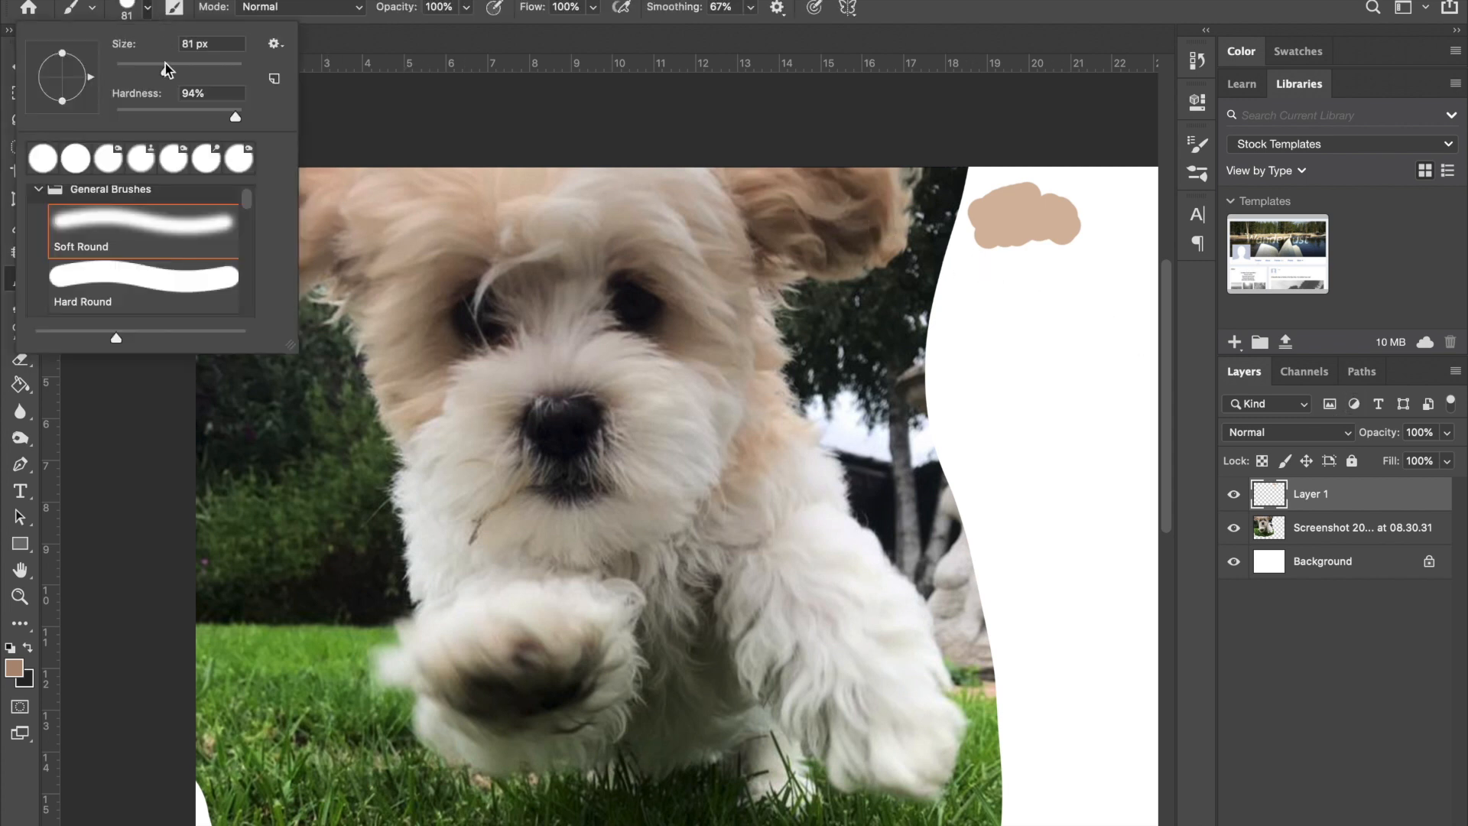
mouse_move(982, 294)
left_mouse_down()
mouse_move(1032, 301)
mouse_move(983, 319)
mouse_move(1065, 326)
left_mouse_up()
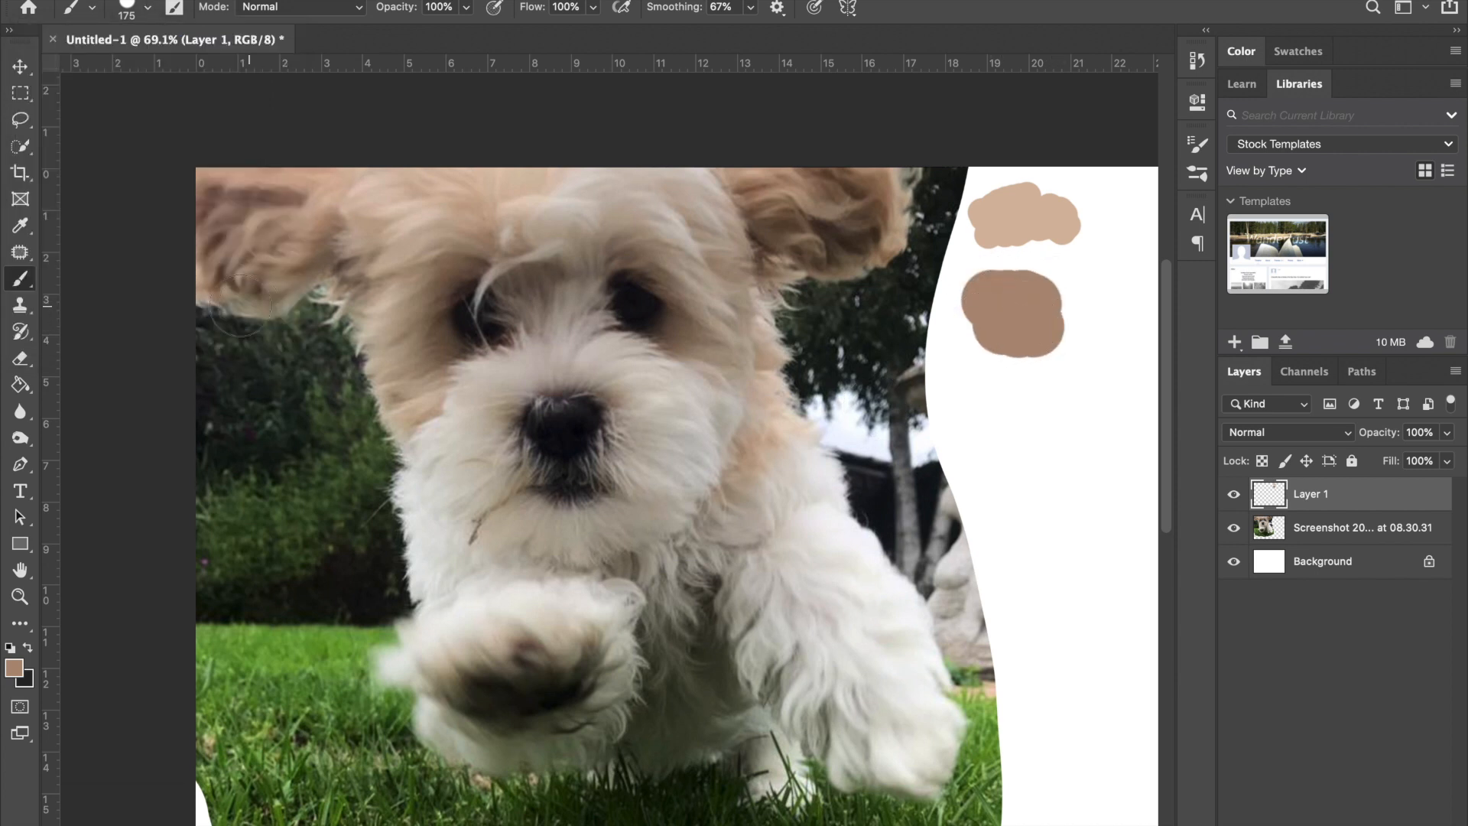
Step: Sample a darker brown from the left-hand ear and paint a tall swatch to the right of the medium brown one
left_click(23, 225)
left_click(231, 274)
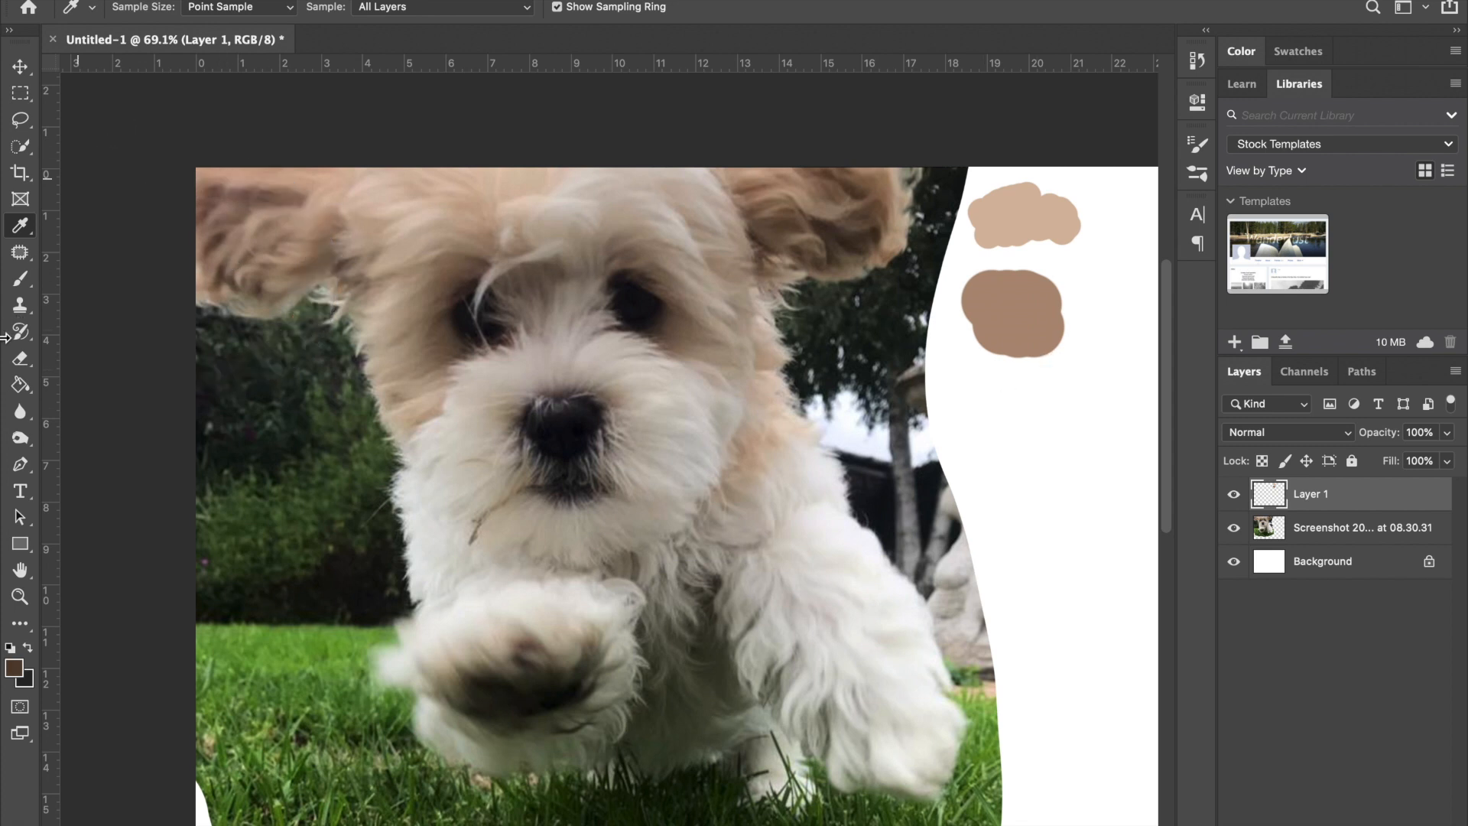
left_click(293, 241)
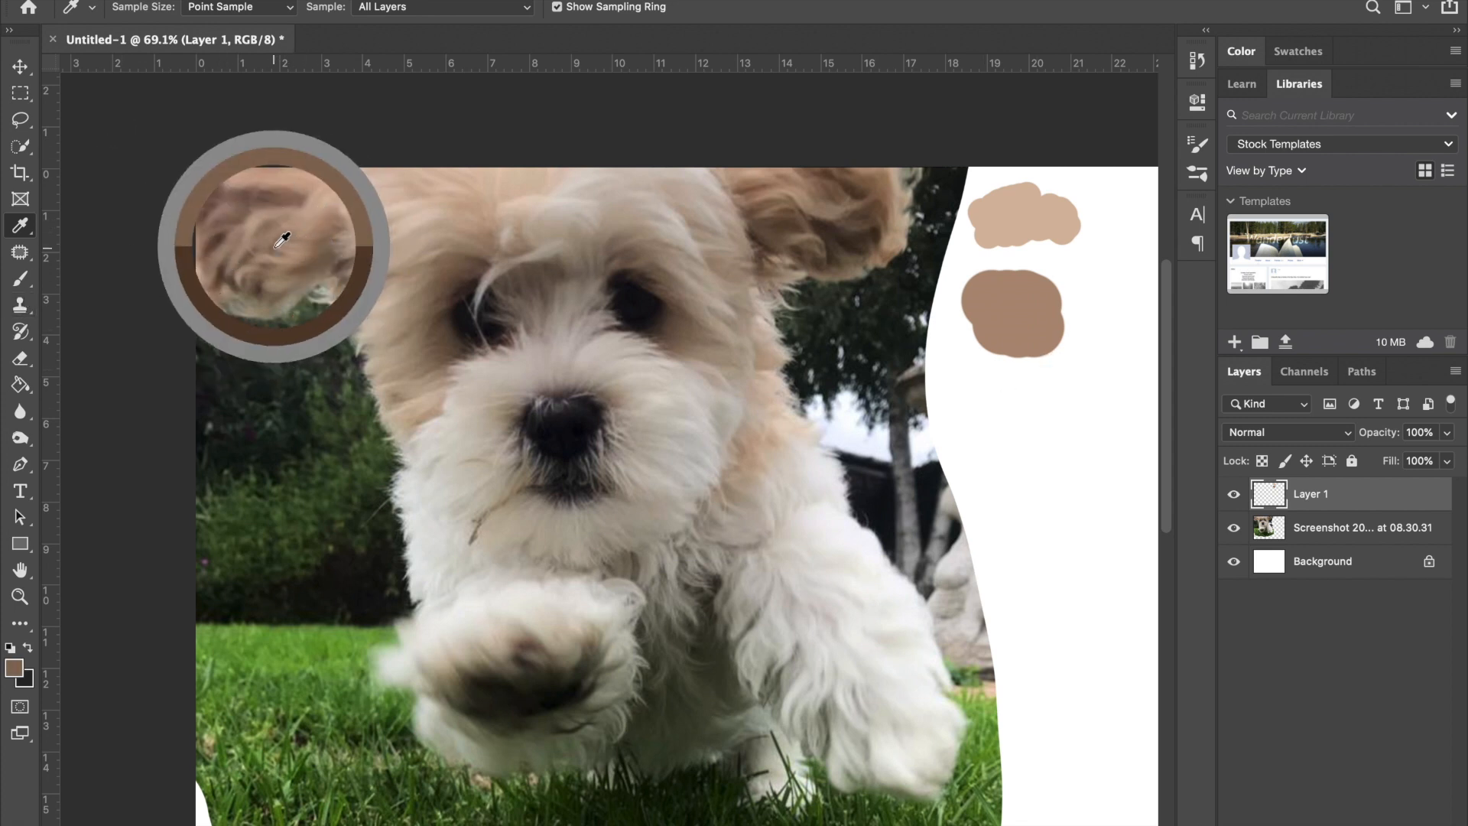
left_click(21, 279)
left_click_drag(1118, 264, 1121, 333)
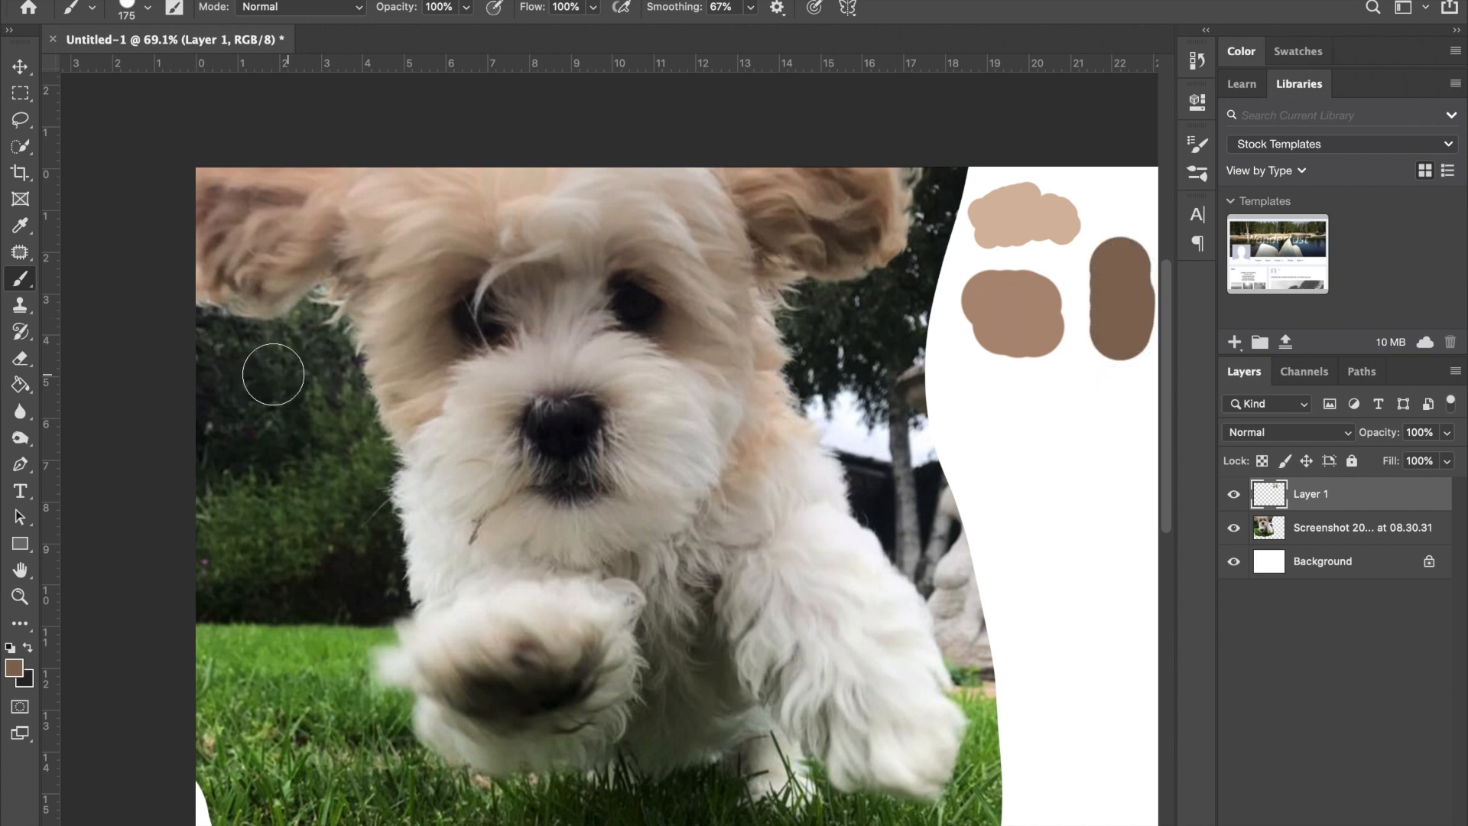
Step: Sample a very dark brown from the left-hand ear's shadow and paint a swatch below the medium brown one
left_click(23, 227)
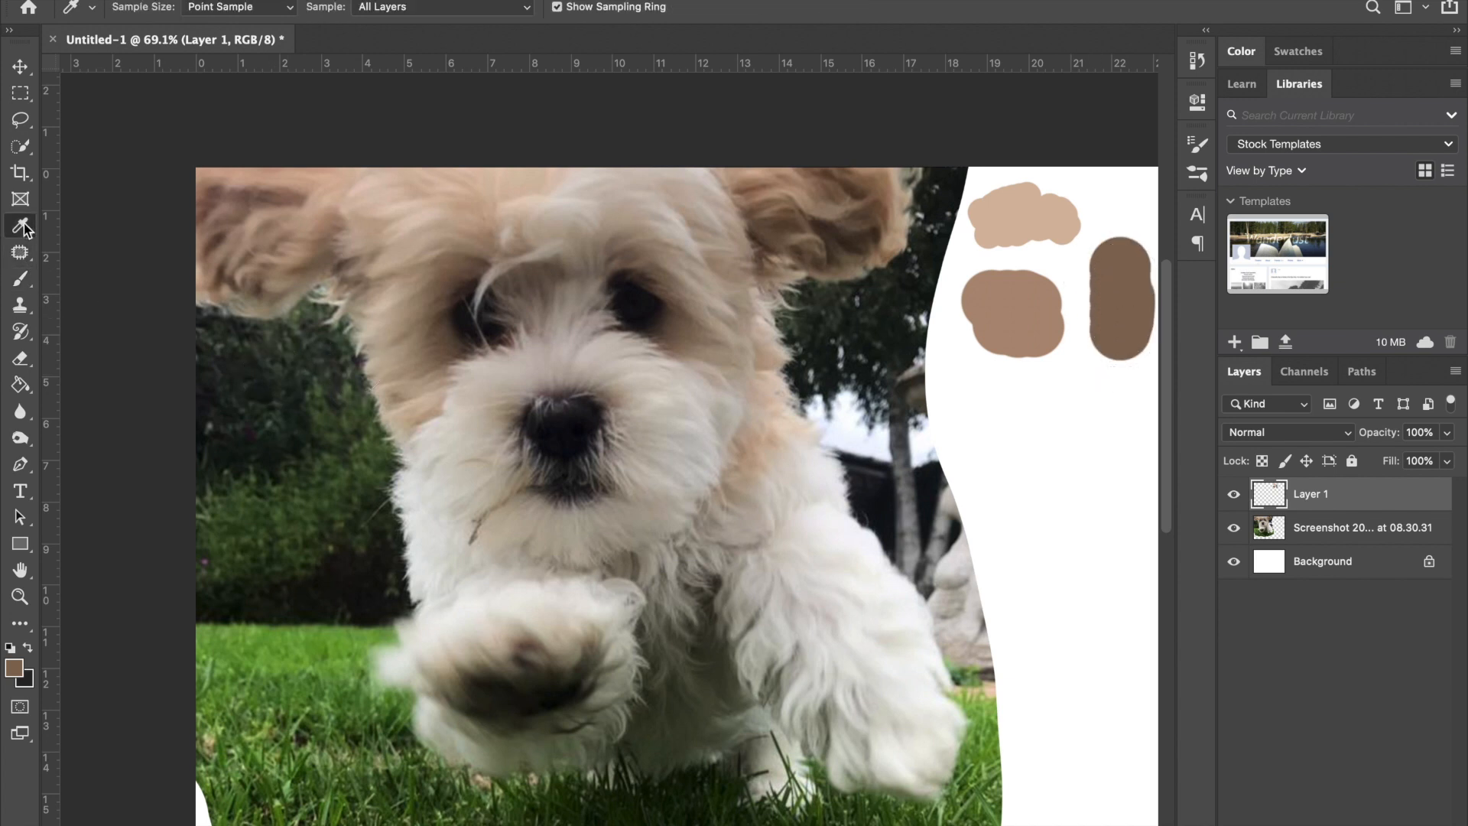
left_click(226, 262)
left_click(19, 279)
left_click(973, 390)
mouse_move(1037, 393)
left_mouse_down()
mouse_move(963, 405)
mouse_move(1025, 428)
mouse_move(983, 410)
mouse_move(986, 432)
left_mouse_up()
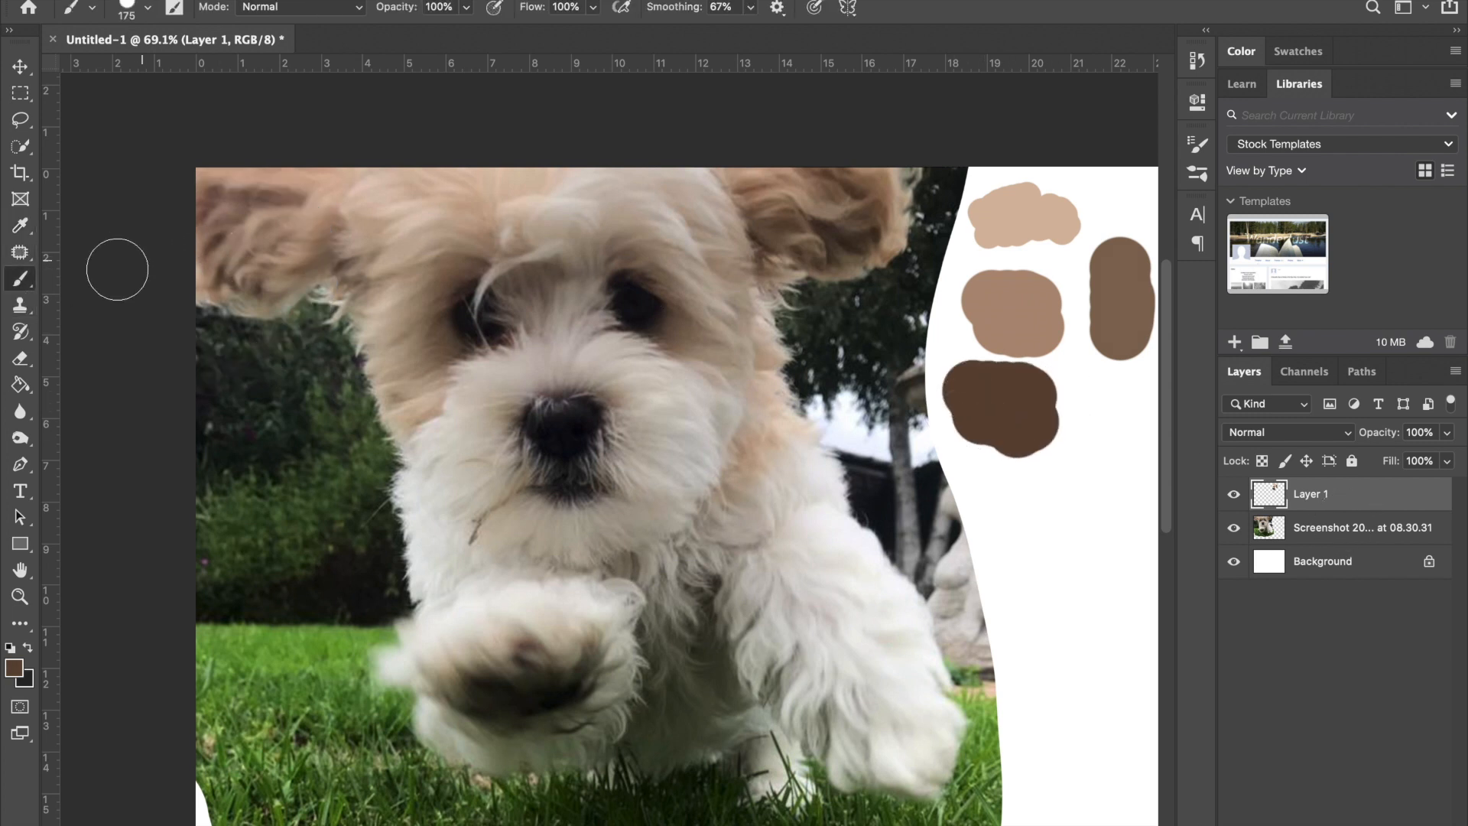
Step: Sample a pale pinkish beige from the left side of the puppy's forehead and paint a wide swatch to the right of the light tan one
scroll(854, 581, "right", 3)
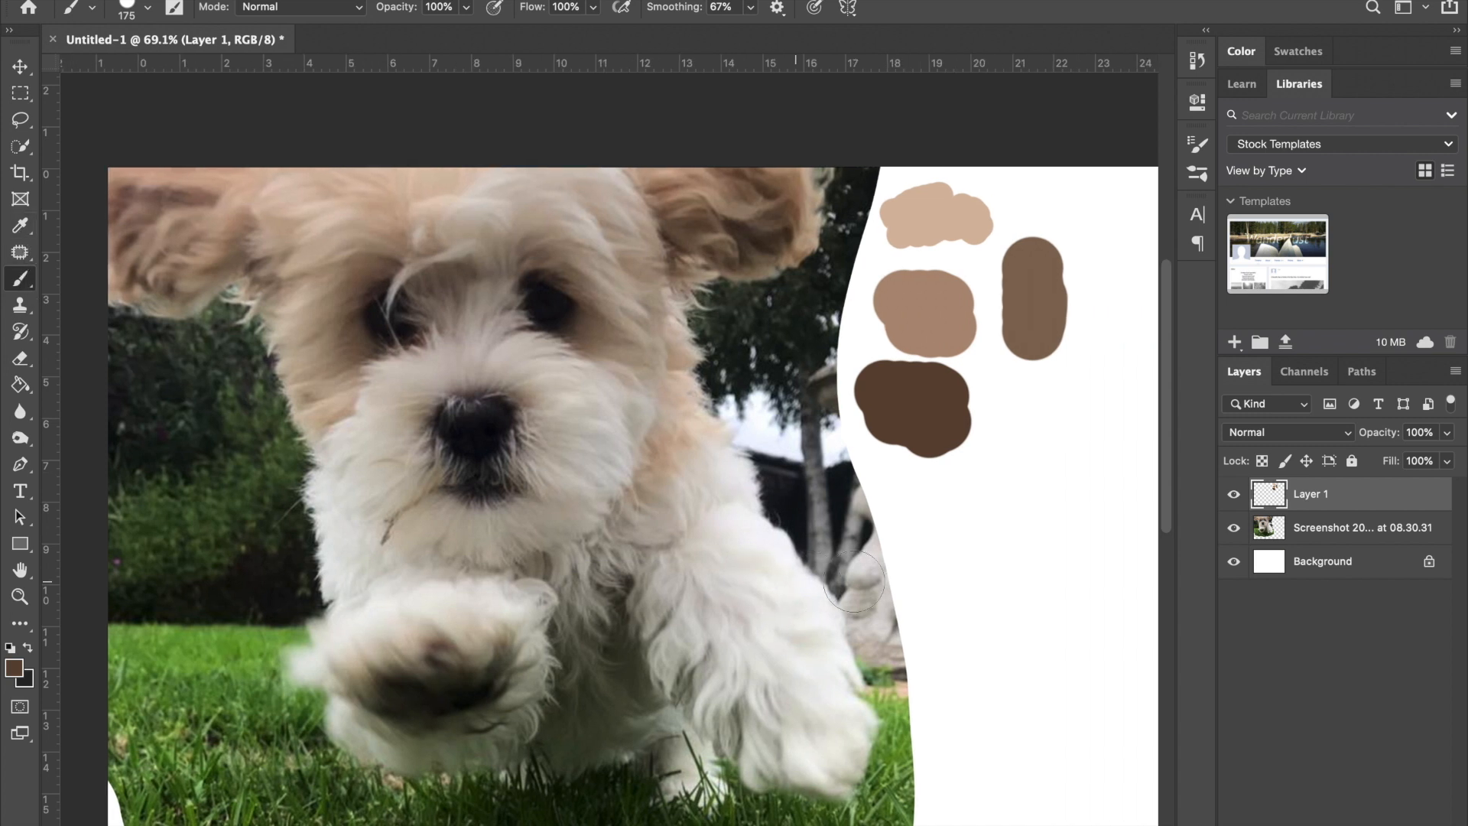
scroll(854, 581, "right", 1)
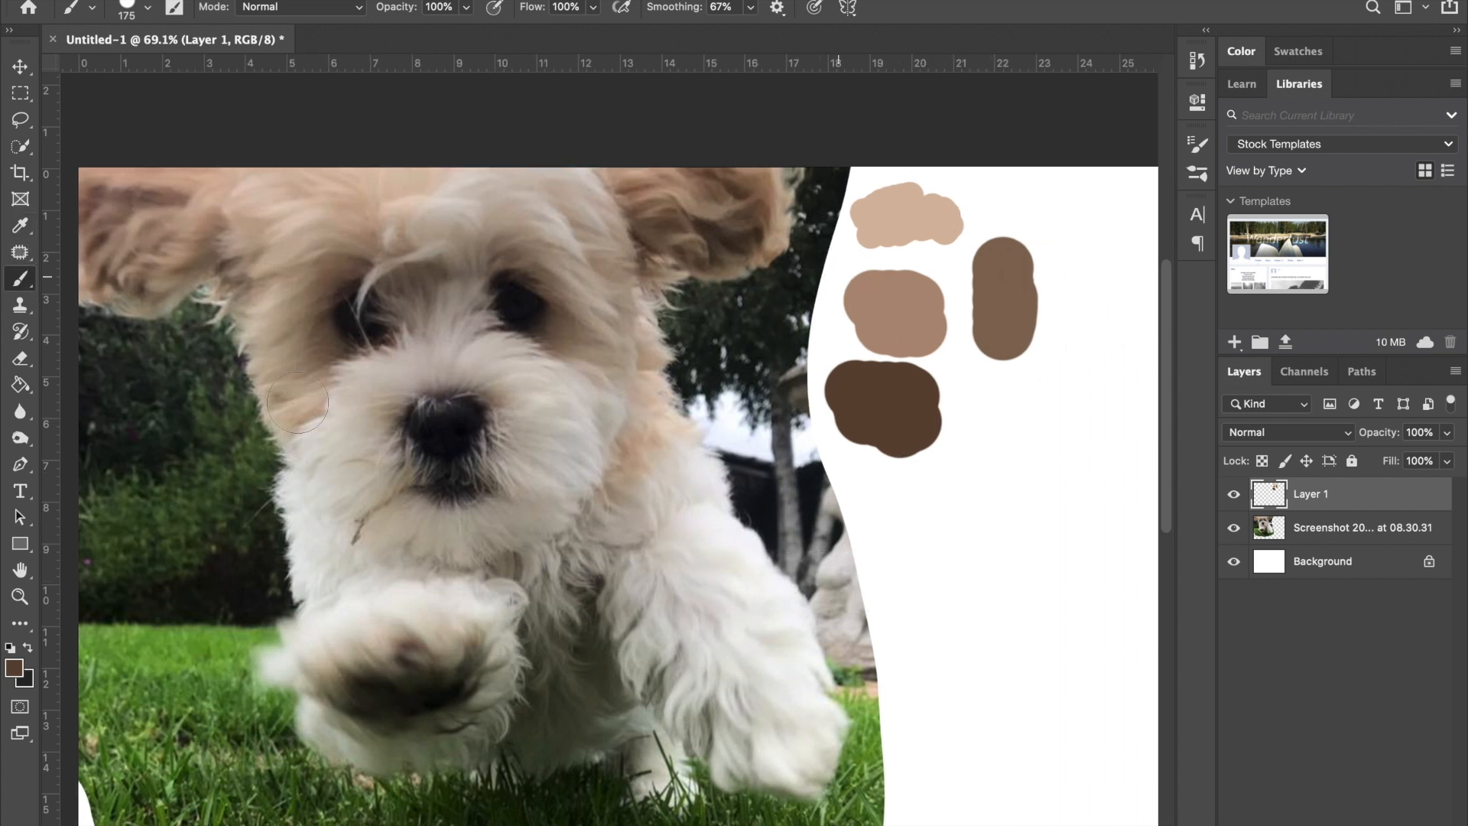
left_click(20, 252)
left_click(20, 225)
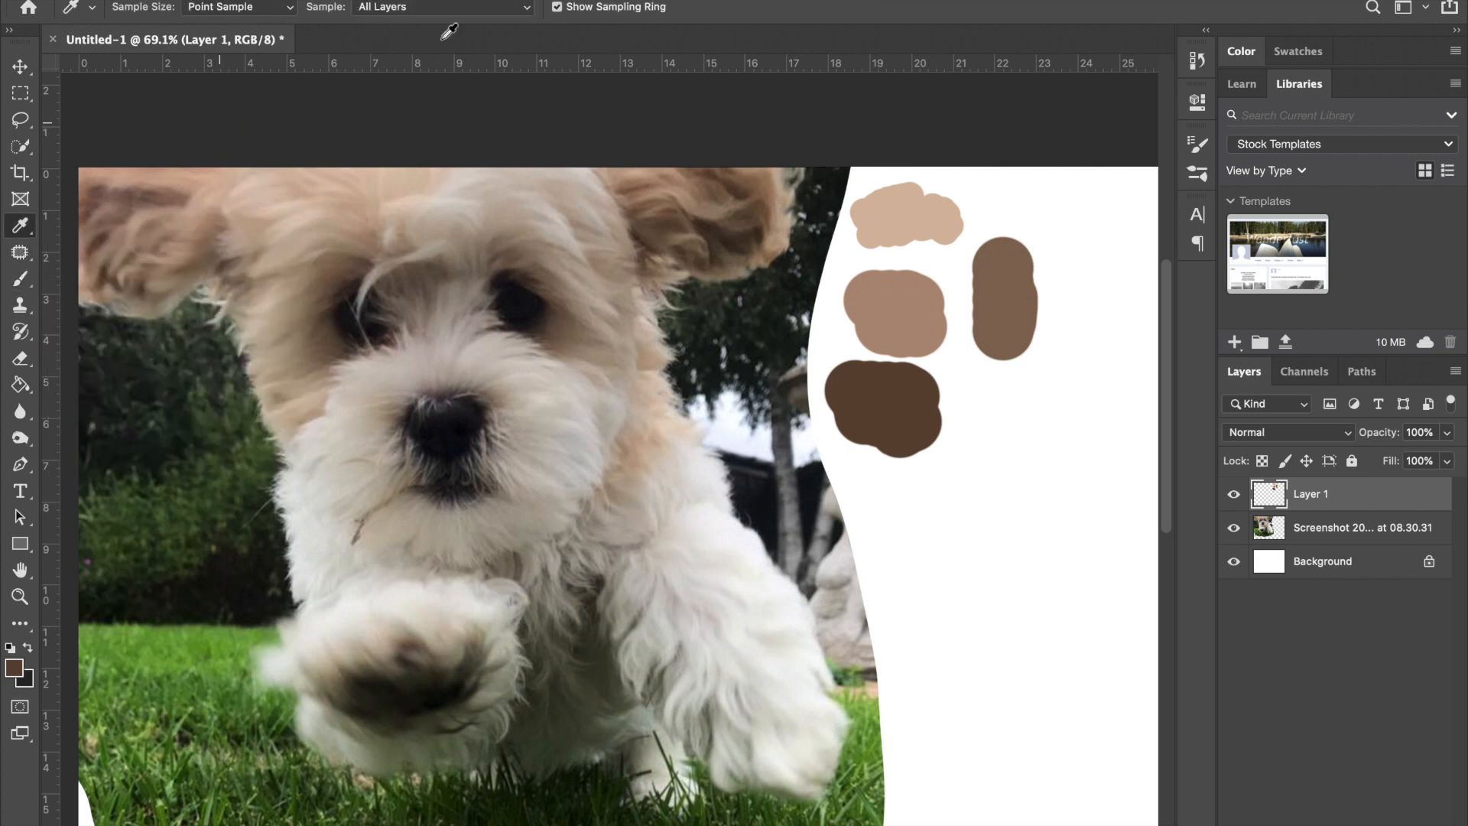
left_click(299, 209)
left_click(20, 278)
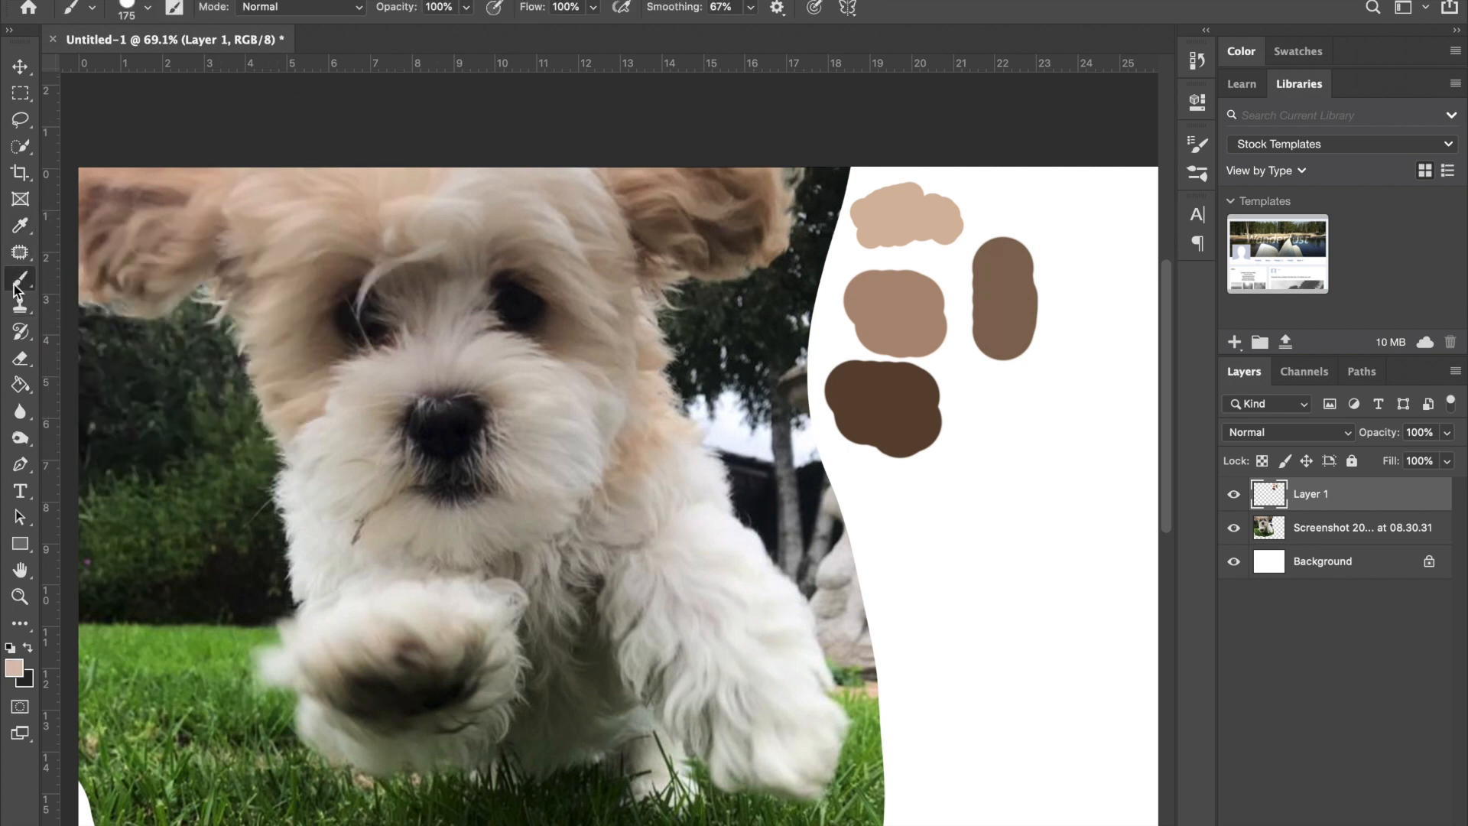
left_click(1003, 197)
left_click_drag(1049, 196, 1113, 201)
left_click_drag(1003, 193, 977, 184)
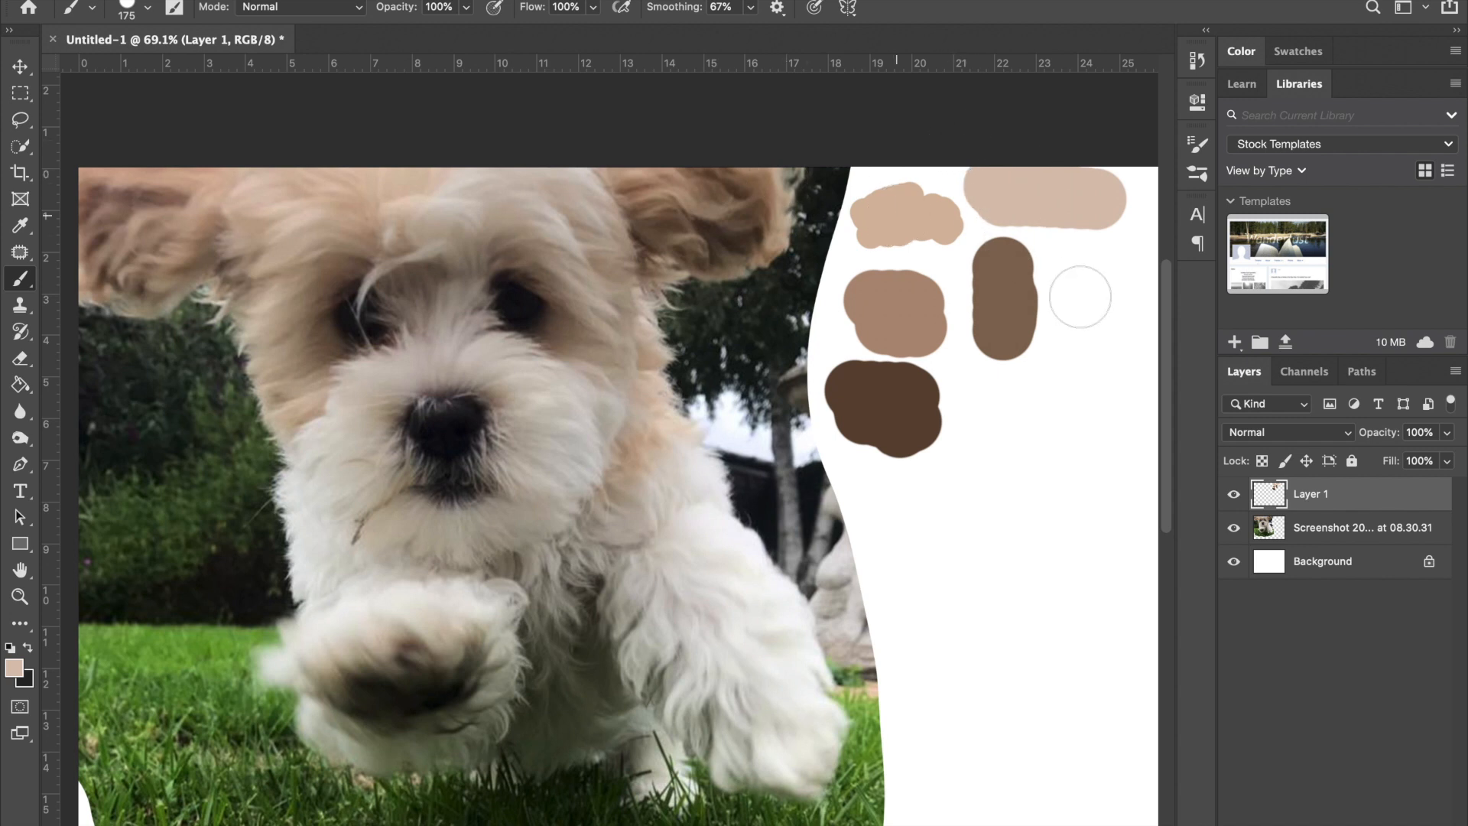
Step: Sample a reddish brown from the upper left-hand ear and paint a tall swatch to the right of the tall brown one
scroll(731, 543, "left", 3)
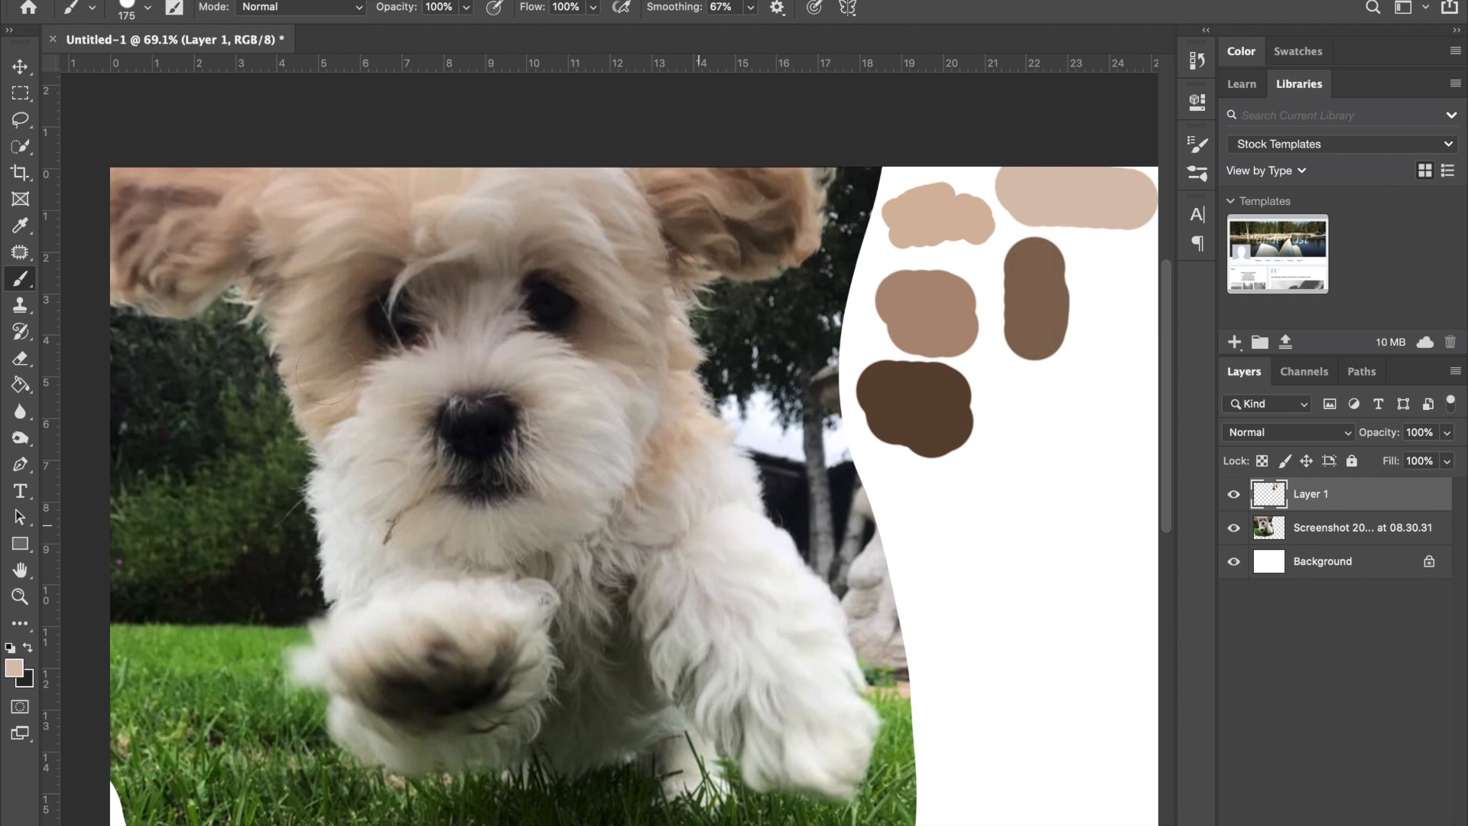
left_click(20, 225)
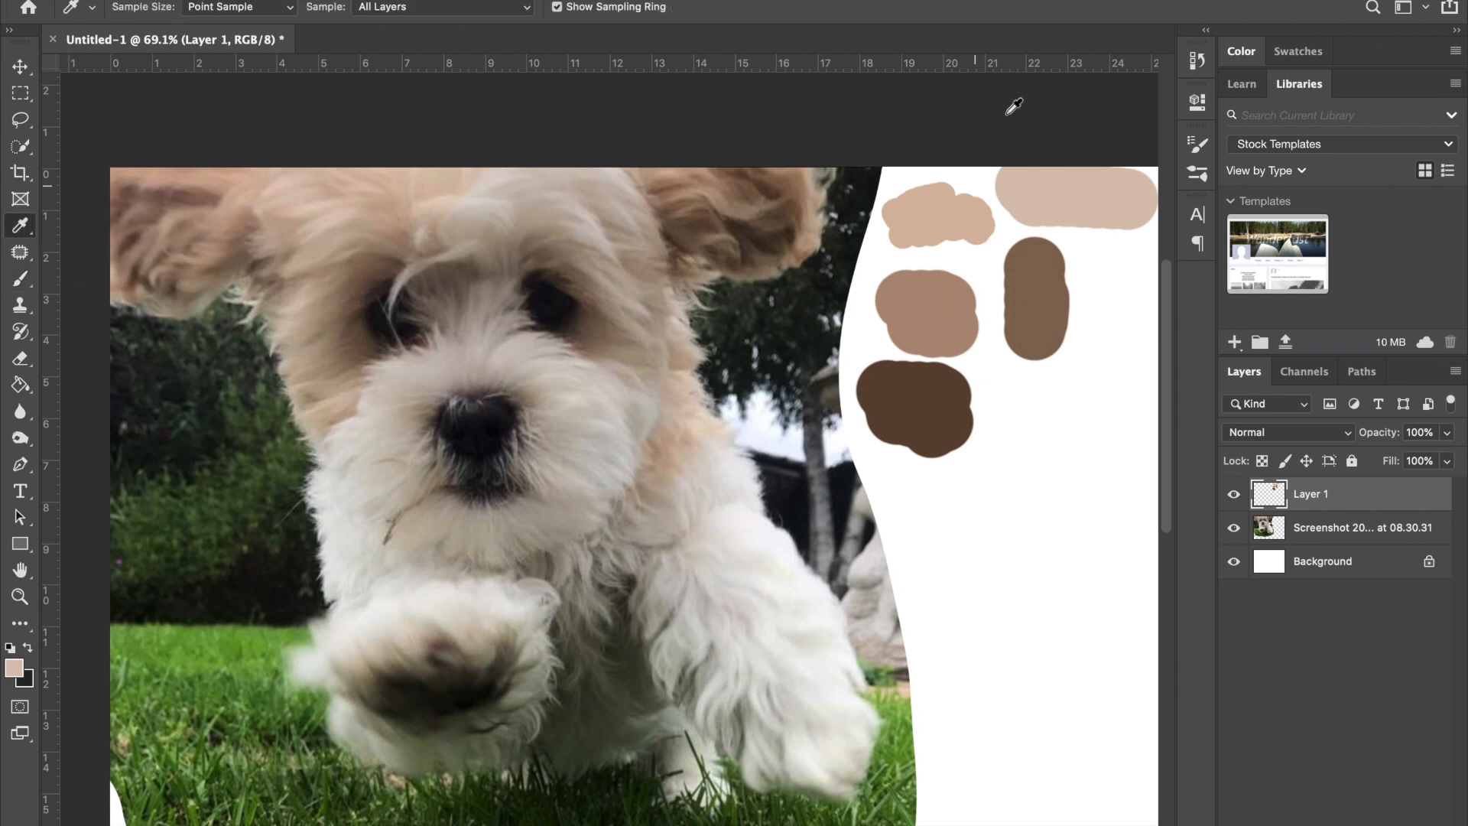
left_click(140, 190)
left_click_drag(140, 191, 156, 195)
left_click(15, 281)
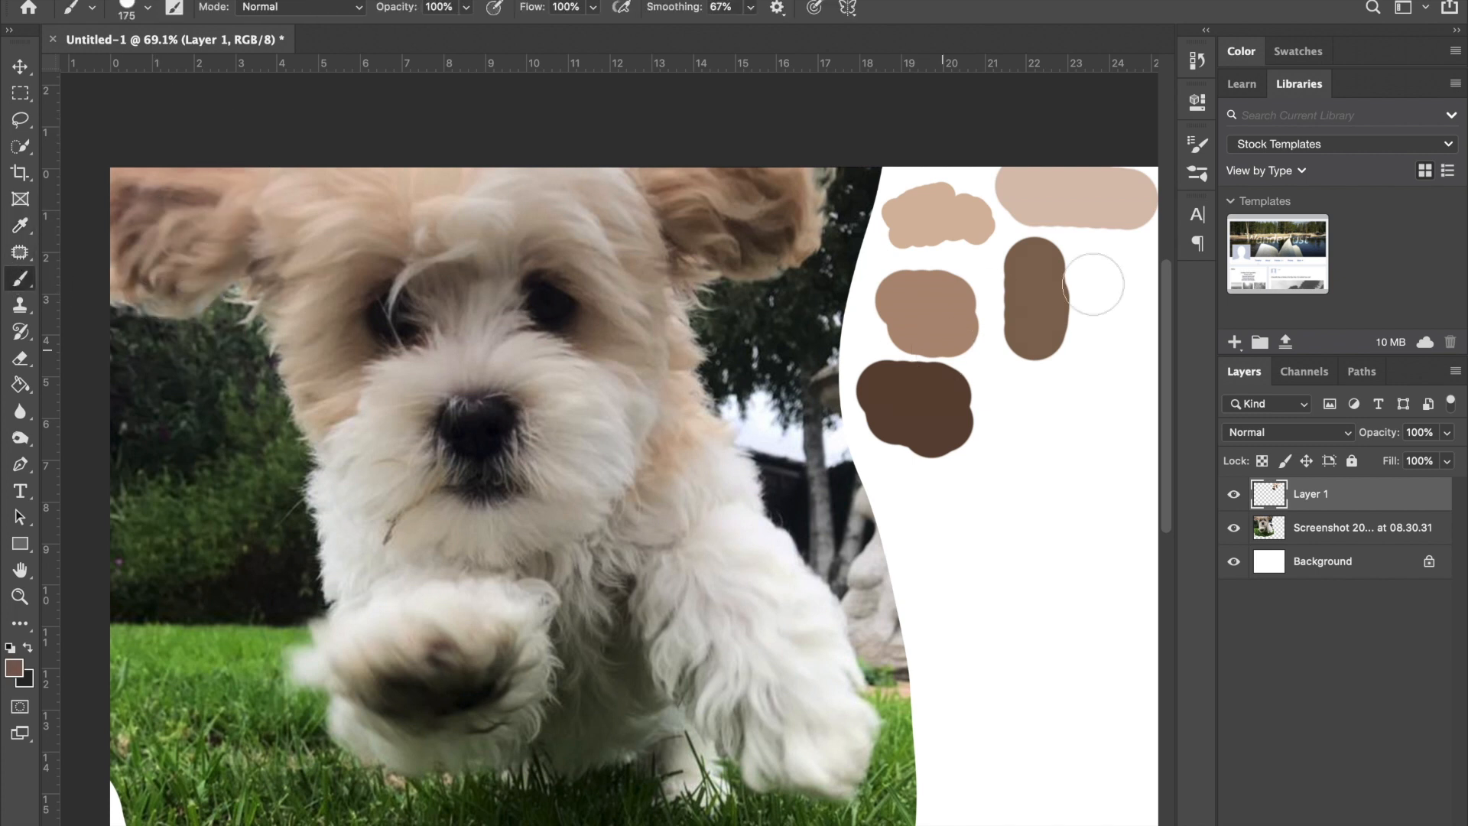
left_click_drag(1113, 266, 1118, 374)
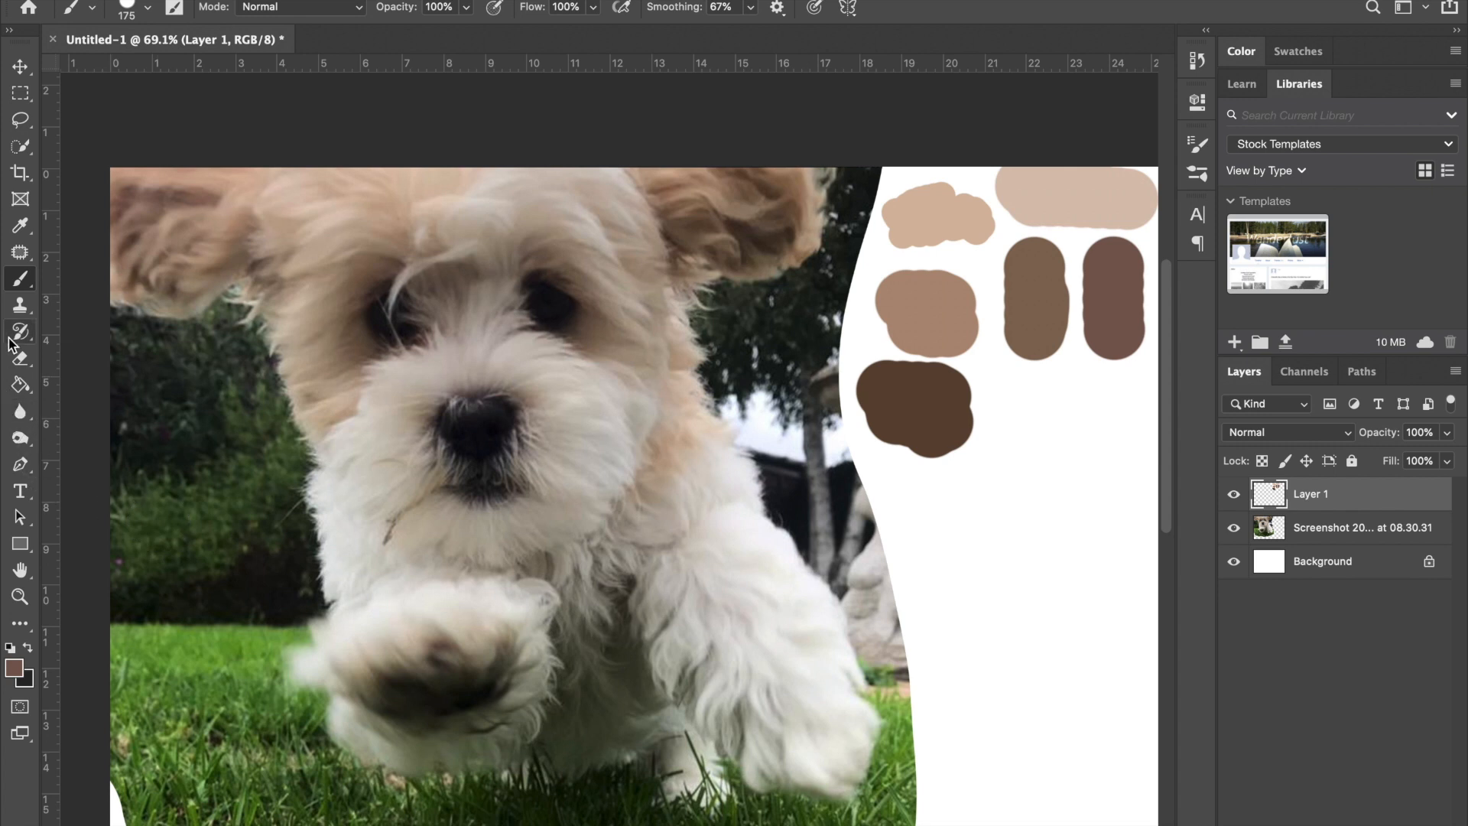
Step: Sample a sandy beige from the fur beside the puppy's right-hand cheek and paint a diagonal swatch below the tall brown ones
left_click(29, 228)
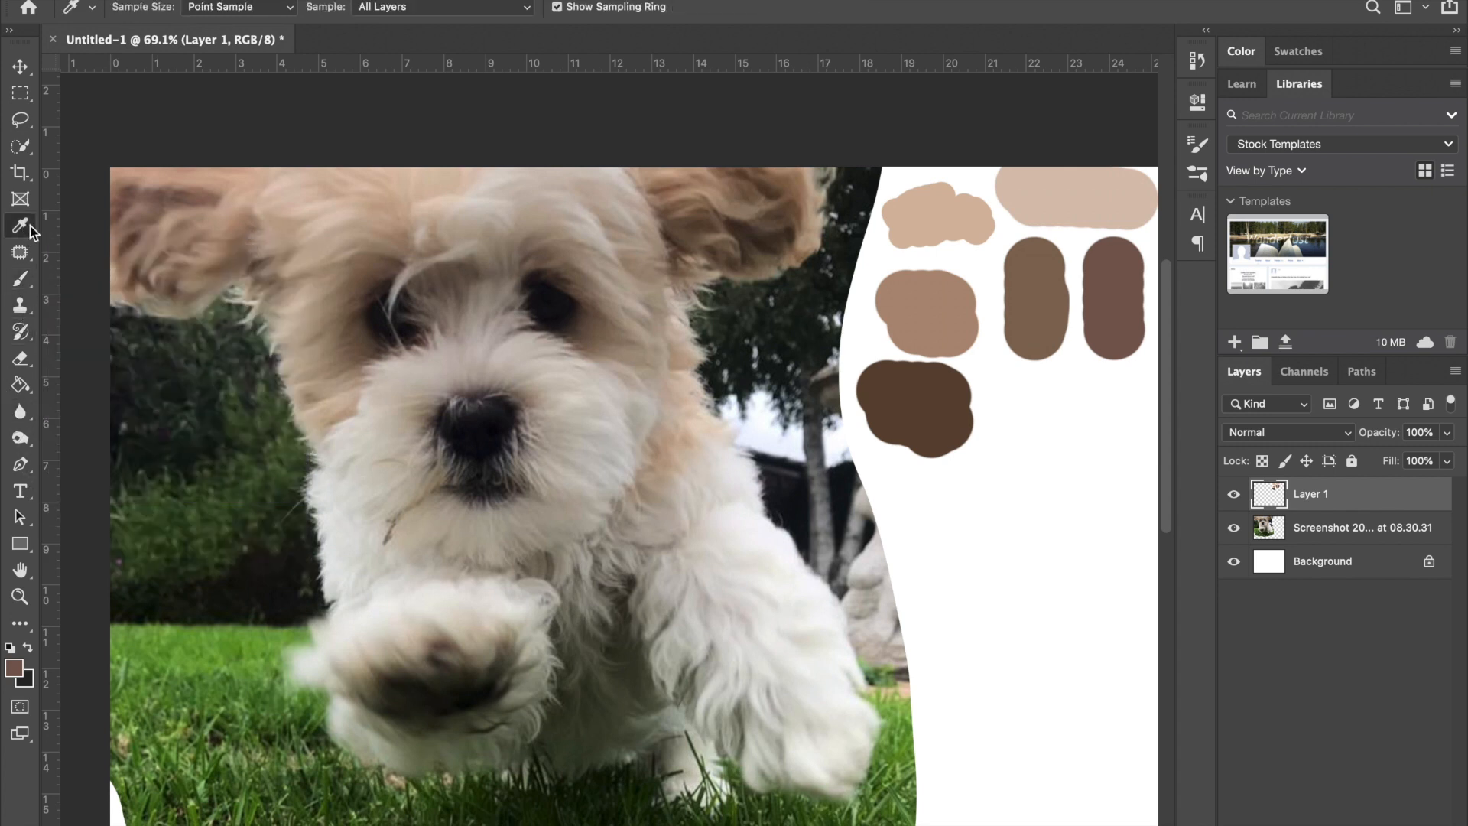
mouse_move(574, 309)
left_mouse_down()
mouse_move(566, 299)
mouse_move(632, 315)
mouse_move(698, 401)
mouse_move(692, 413)
left_mouse_up()
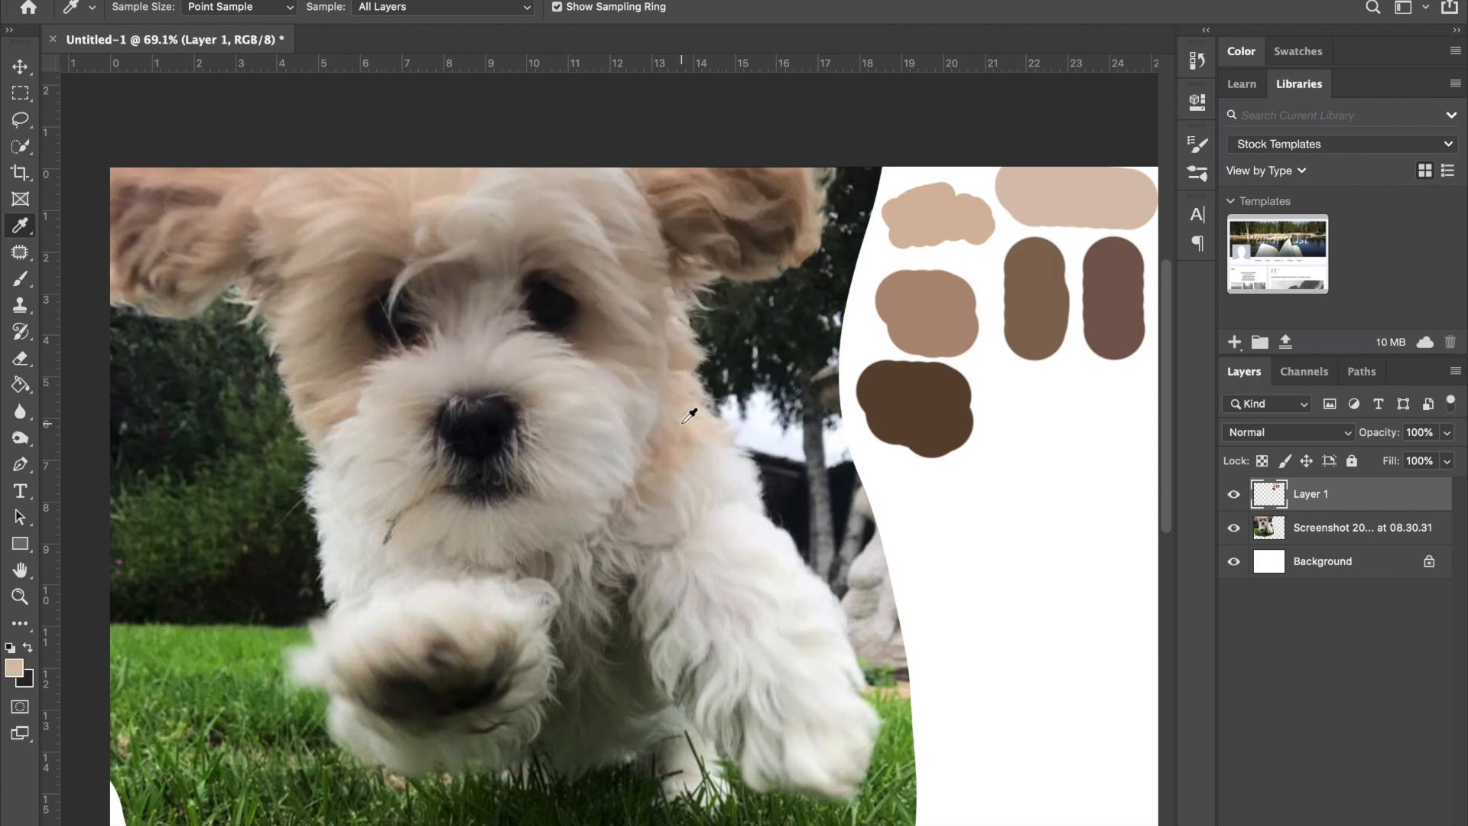
left_click(26, 282)
mouse_move(1082, 429)
left_mouse_down()
mouse_move(970, 526)
mouse_move(1081, 443)
mouse_move(1101, 459)
left_mouse_up()
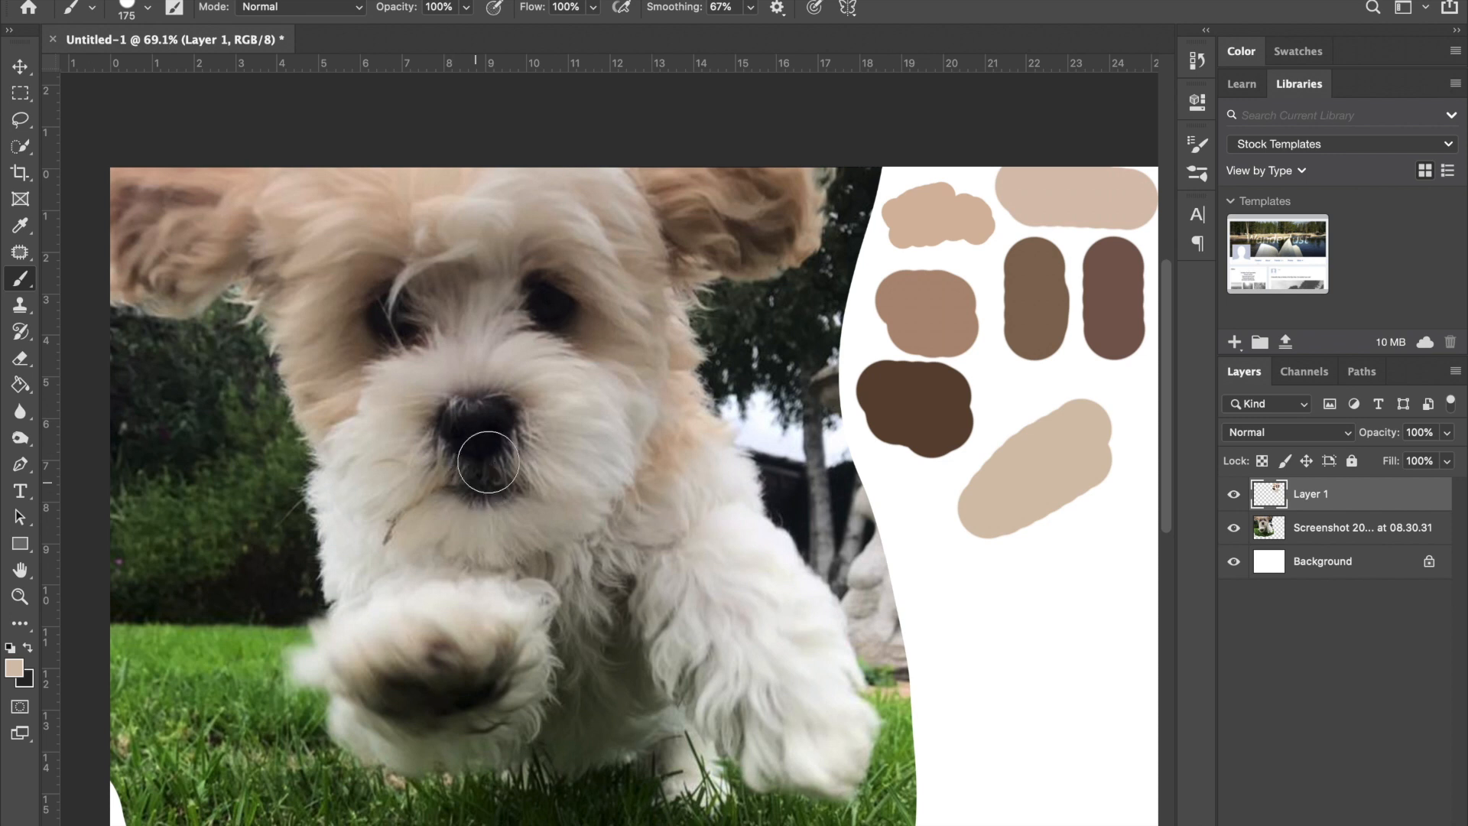
Step: Sample a light grey from the white fur on the cheek to the right of the puppy's nose
scroll(480, 459, "down", 2)
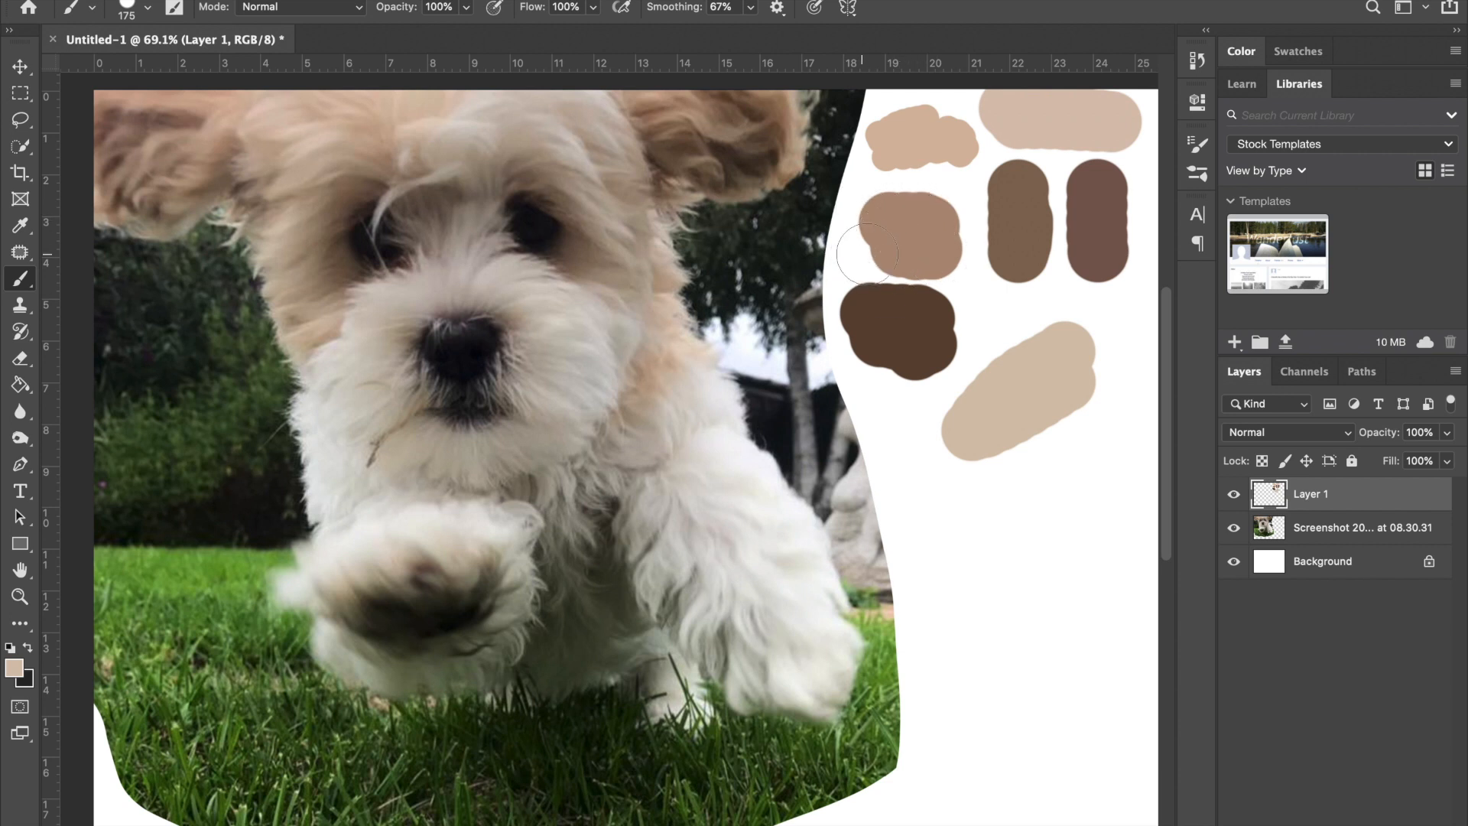
scroll(1085, 124, "up", 2)
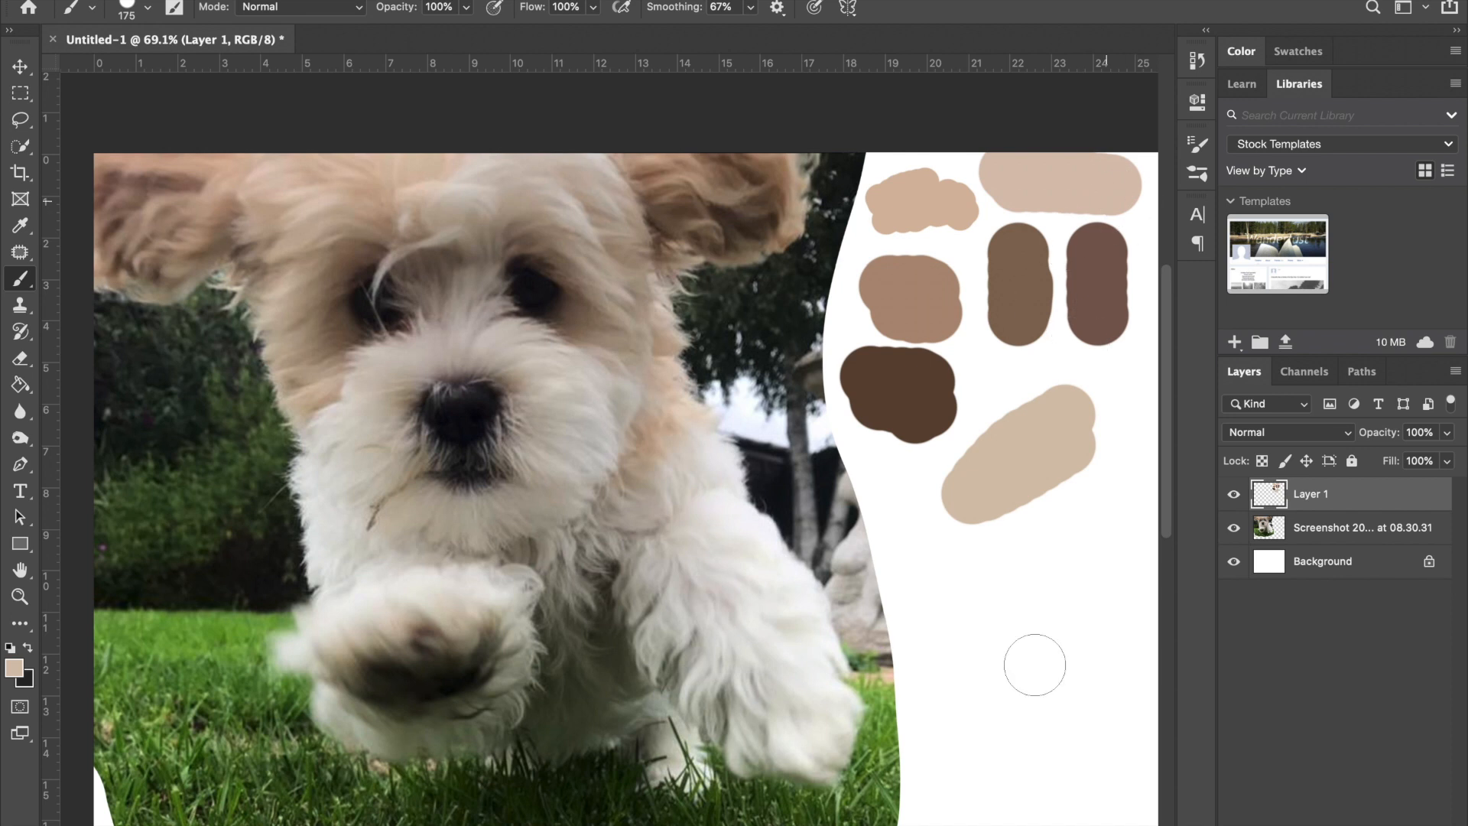
left_click(23, 225)
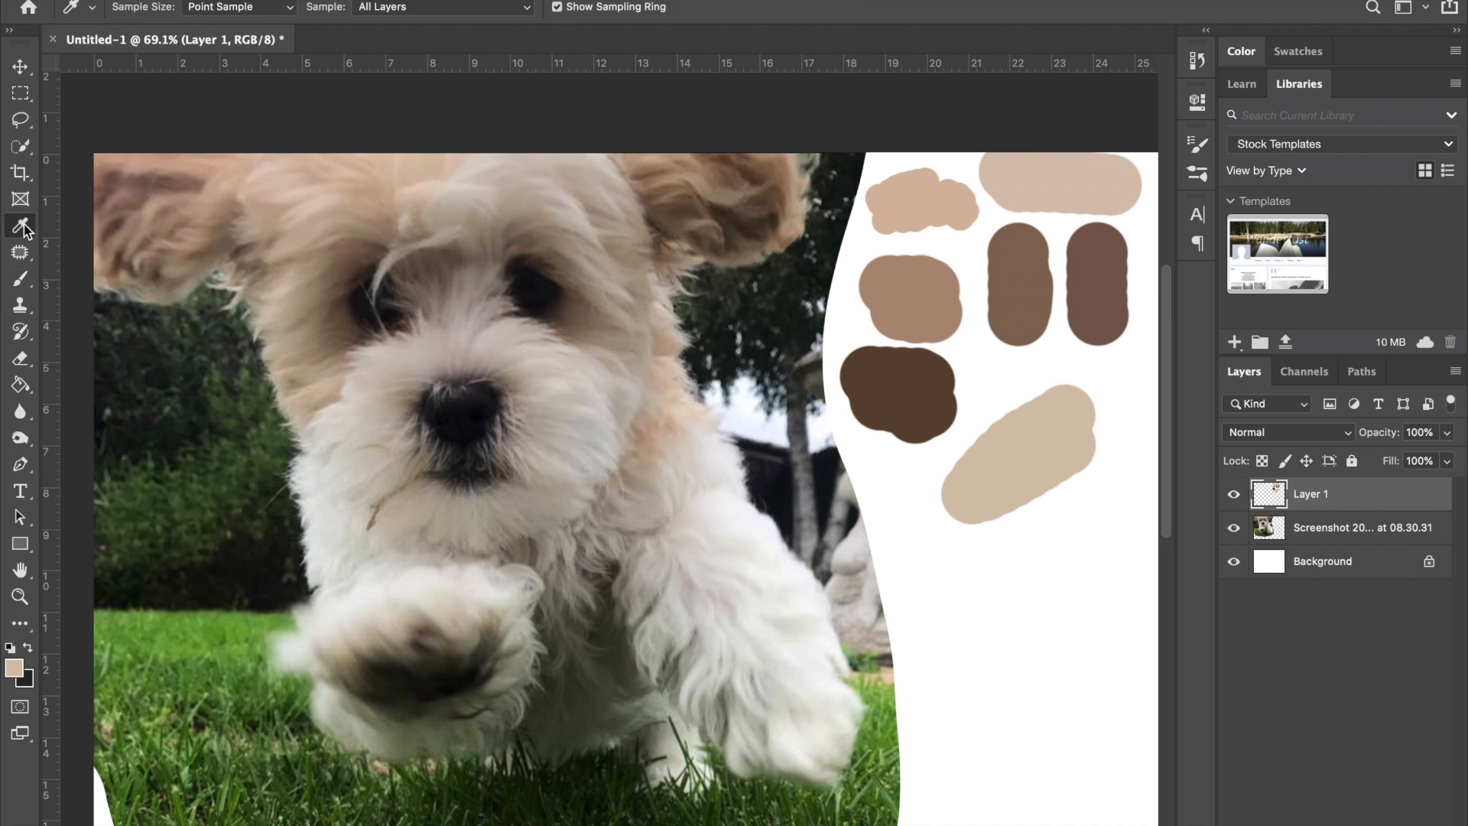
mouse_move(570, 405)
left_mouse_down()
mouse_move(590, 400)
mouse_move(579, 421)
left_mouse_up()
scroll(579, 421, "down", 1)
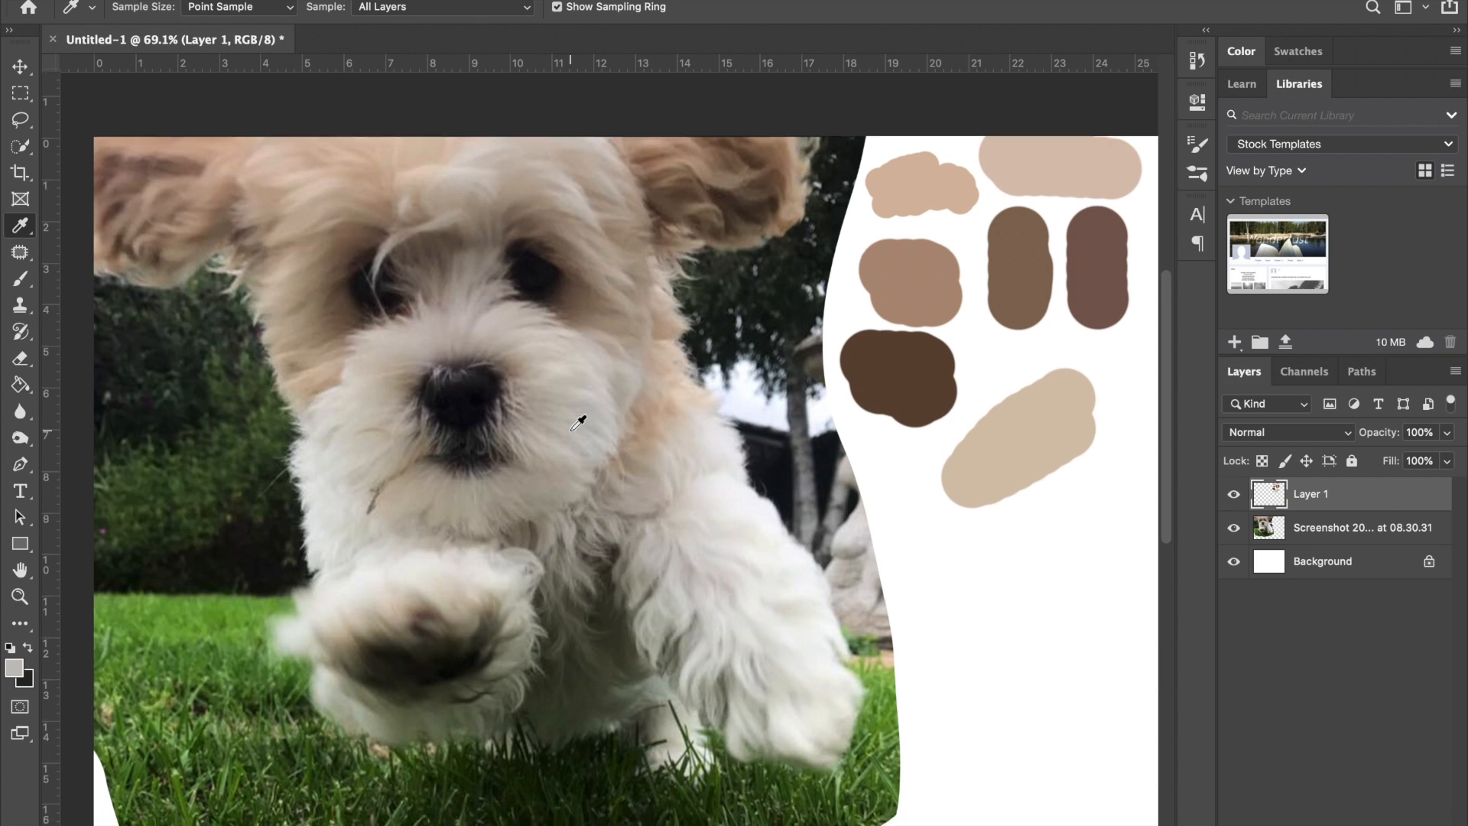